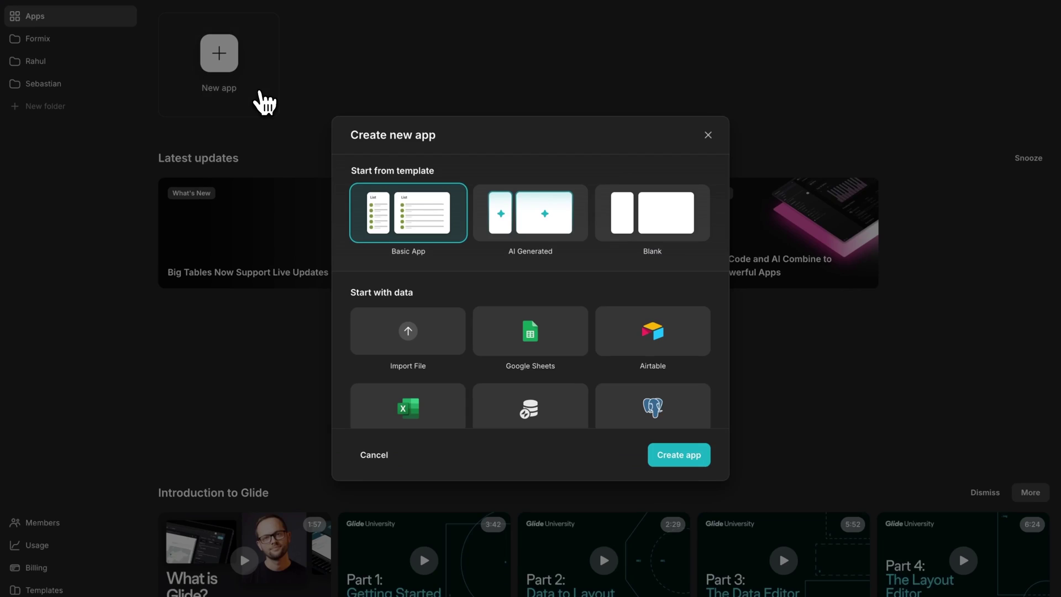
# Step: Create the new app from the Blank template
pyautogui.click(621, 240)
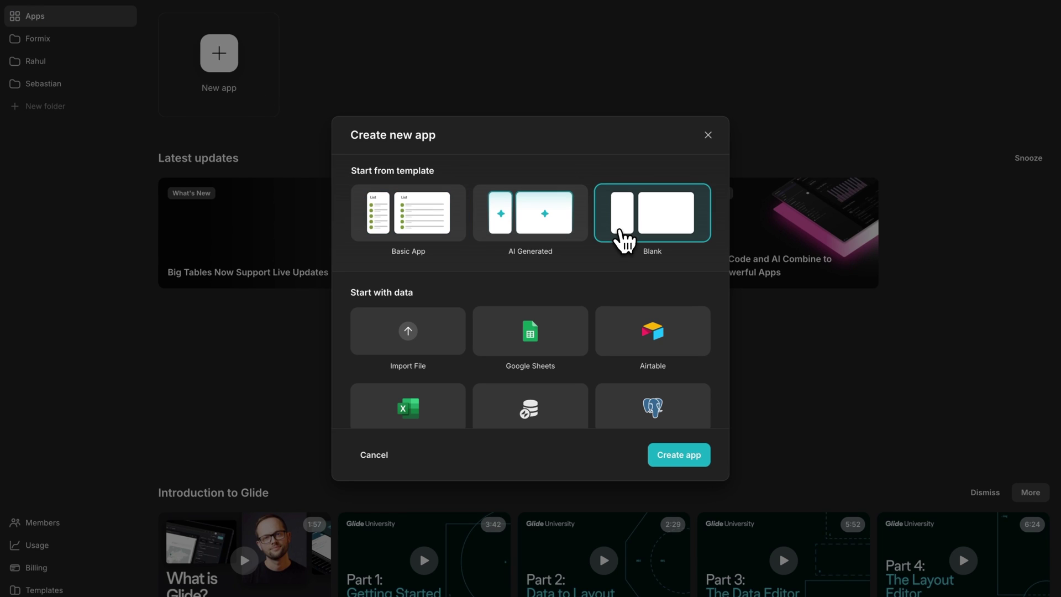
pyautogui.scroll(-5, 621, 241)
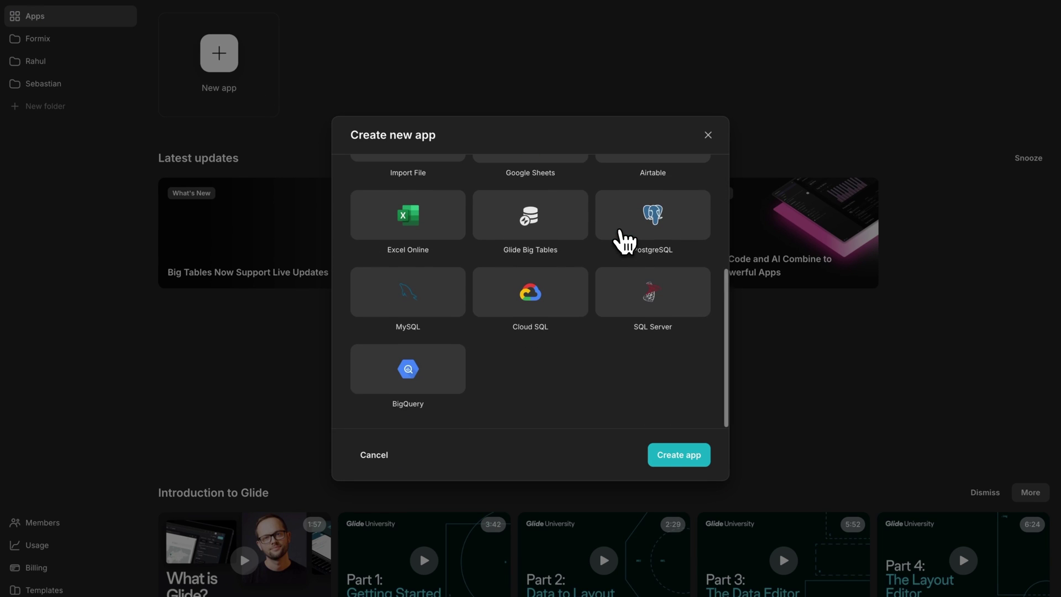
pyautogui.scroll(5, 620, 236)
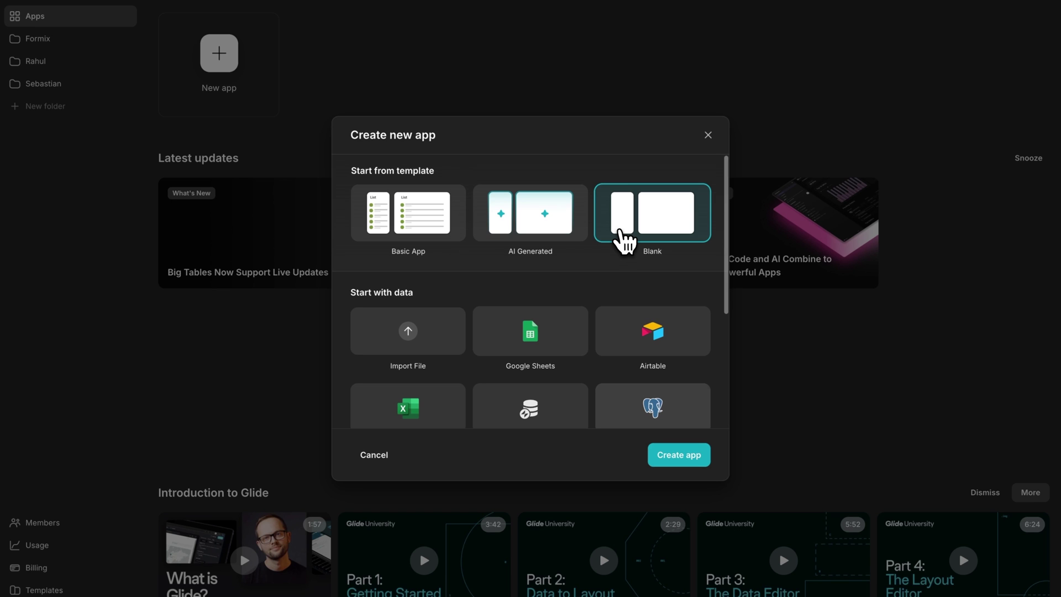
pyautogui.click(699, 456)
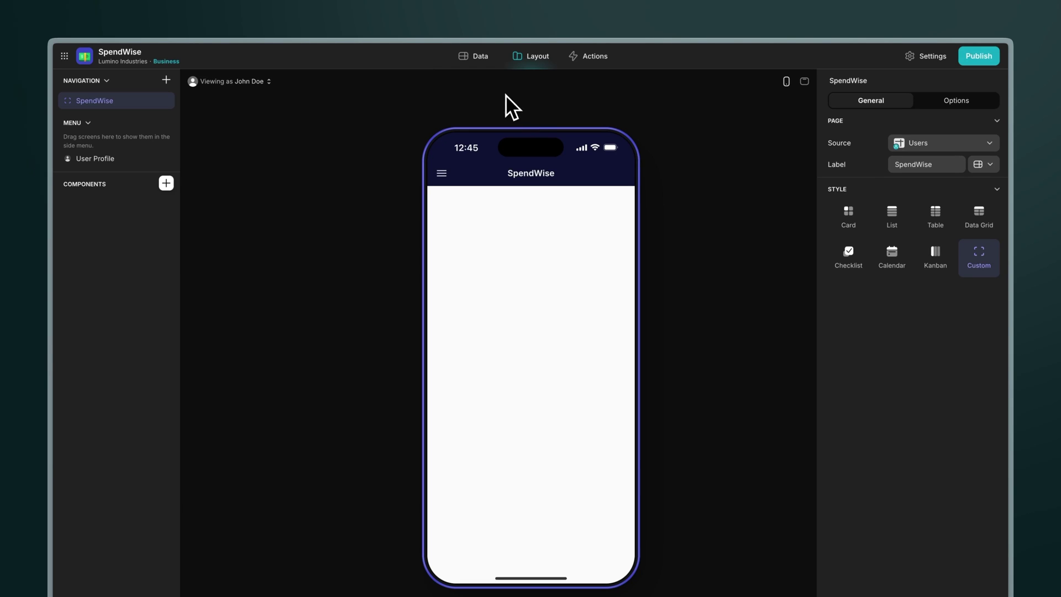
# Step: In Data, add a blank table and name it Expenses
pyautogui.click(475, 57)
pyautogui.click(246, 63)
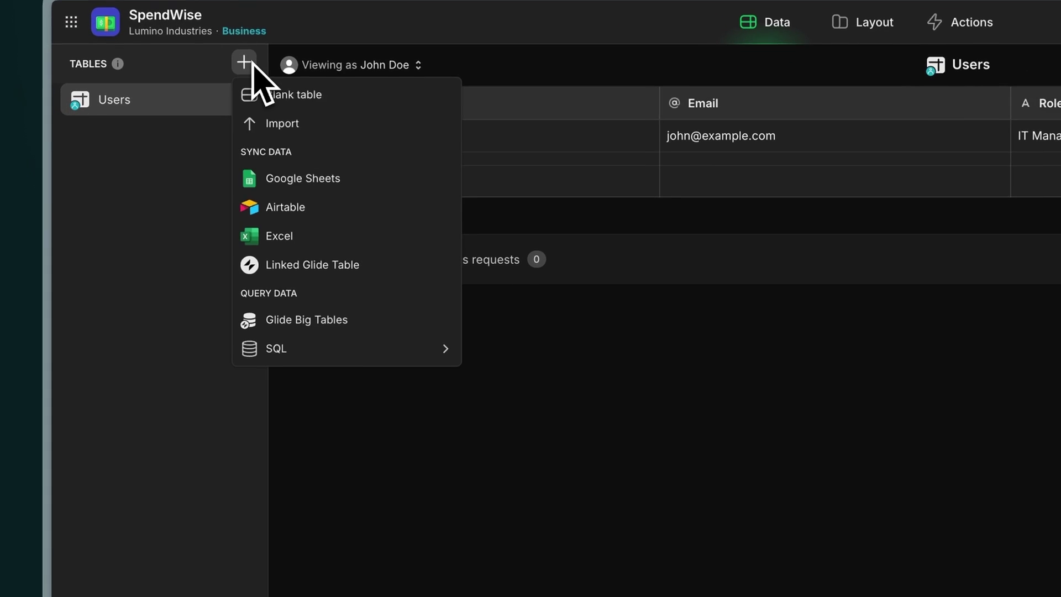
pyautogui.click(283, 95)
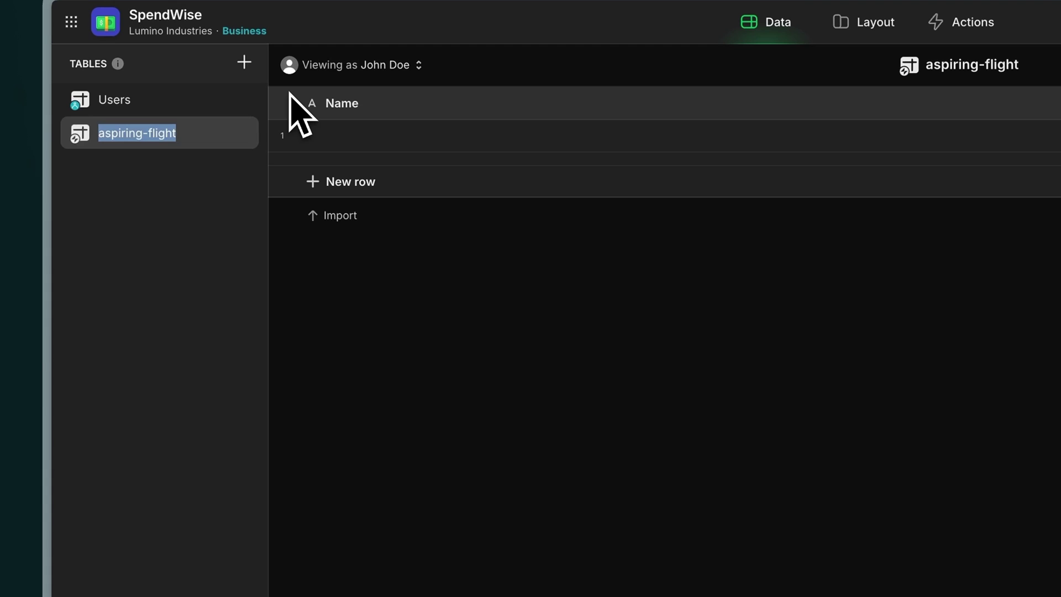
pyautogui.write('Expenses')
pyautogui.press('Return')
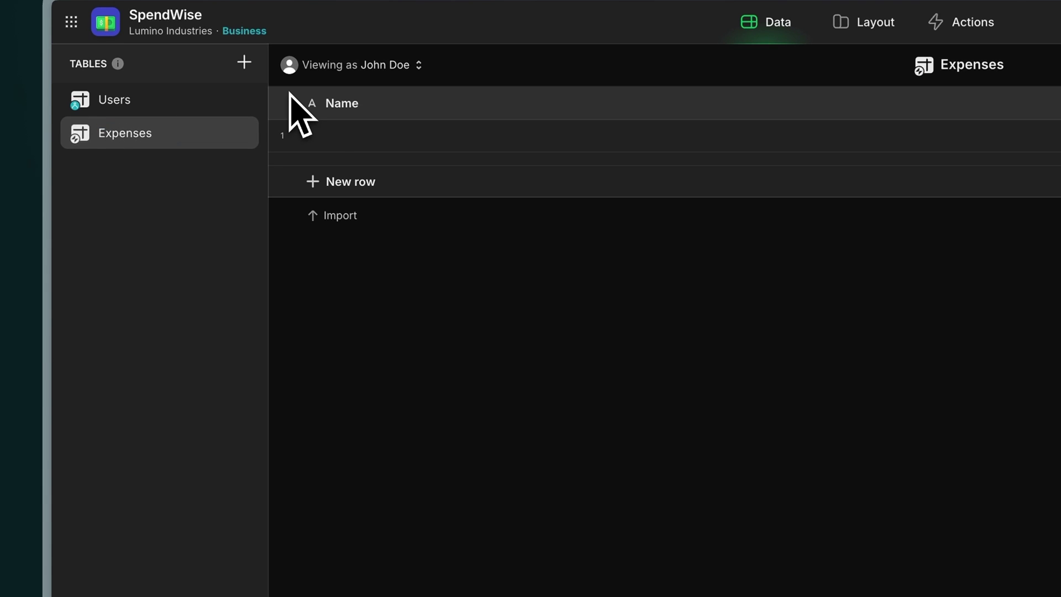
# Step: Add a Date (Date & Time) column and a User Email (Email) column
pyautogui.click(1028, 134)
pyautogui.write('Dat')
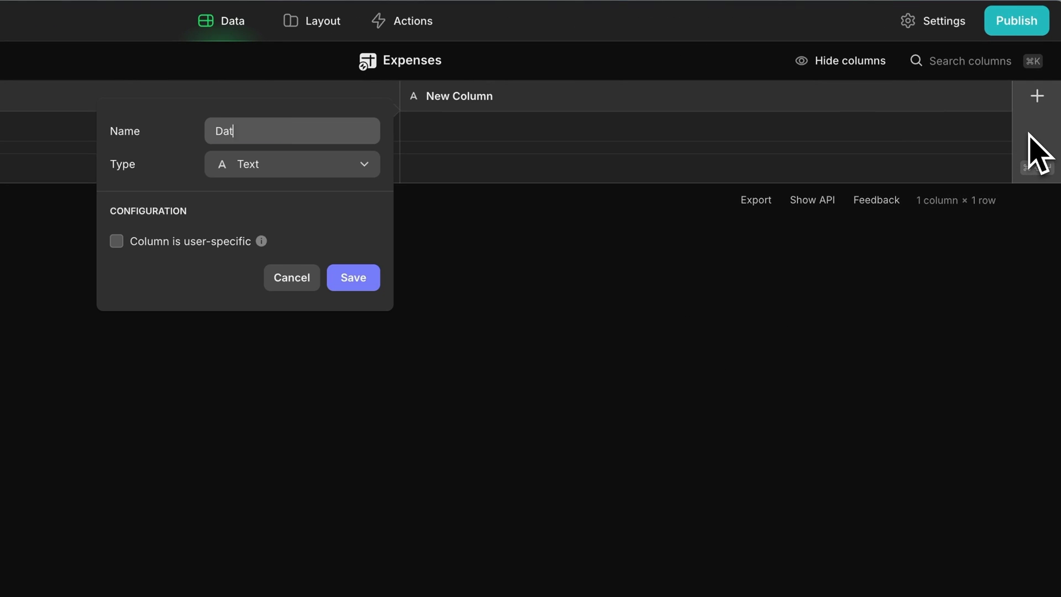
pyautogui.write('e')
pyautogui.click(348, 166)
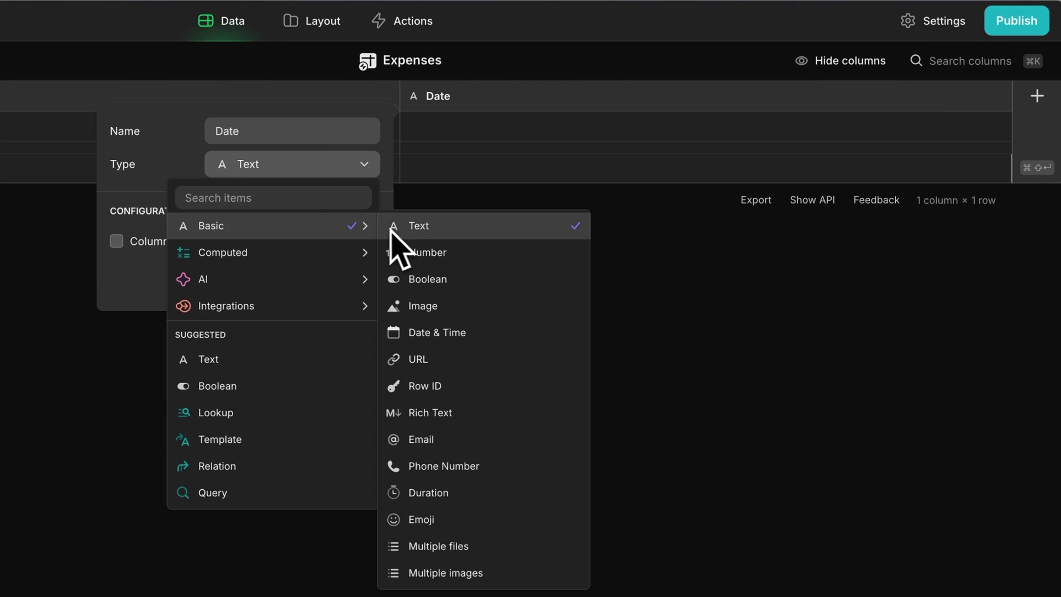
pyautogui.click(467, 332)
pyautogui.click(365, 419)
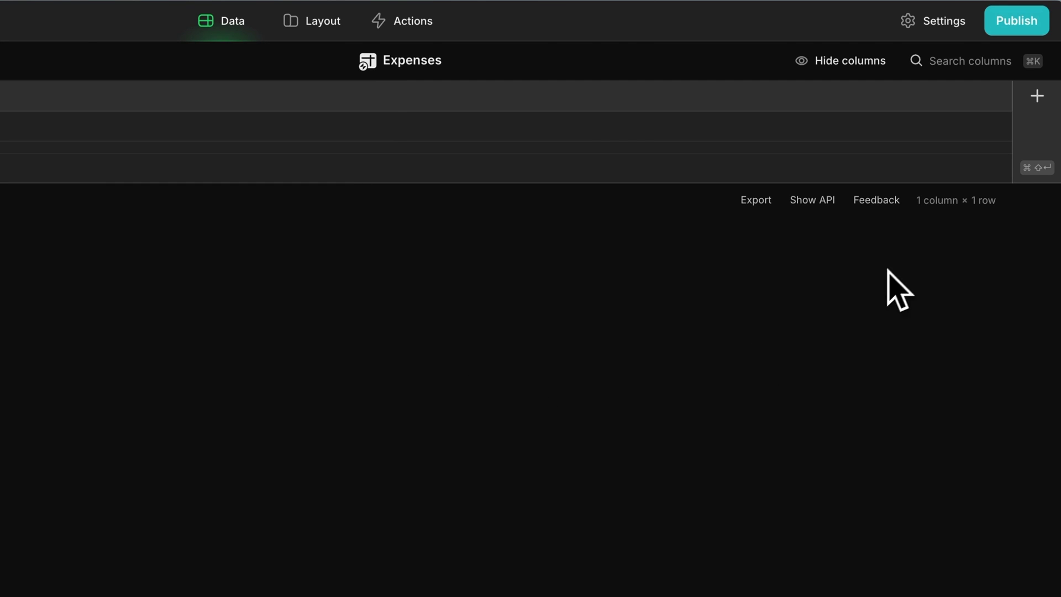
pyautogui.click(1028, 137)
pyautogui.write('User Email')
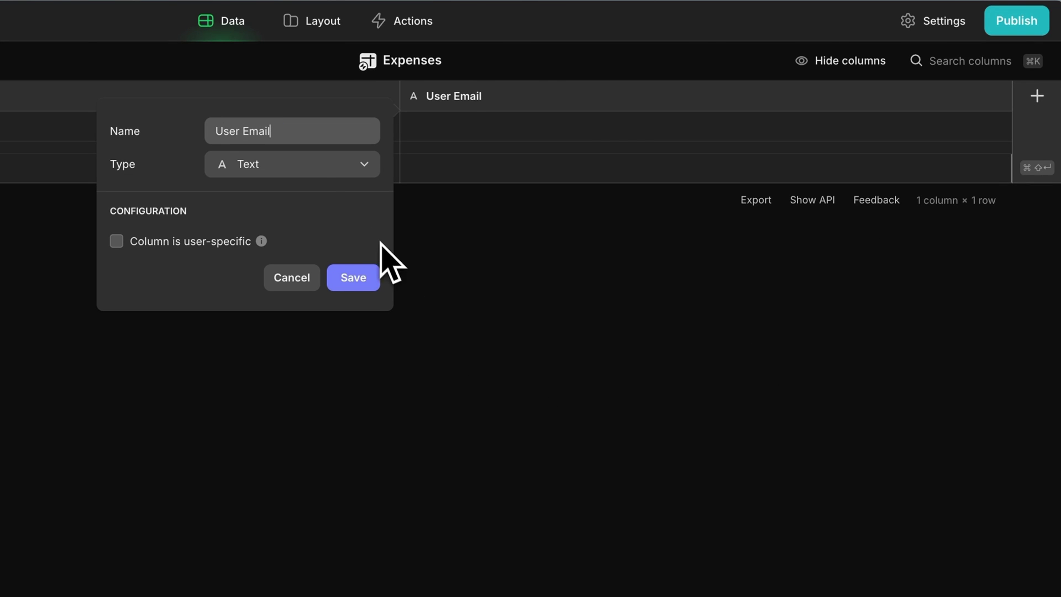
pyautogui.click(331, 167)
pyautogui.click(448, 440)
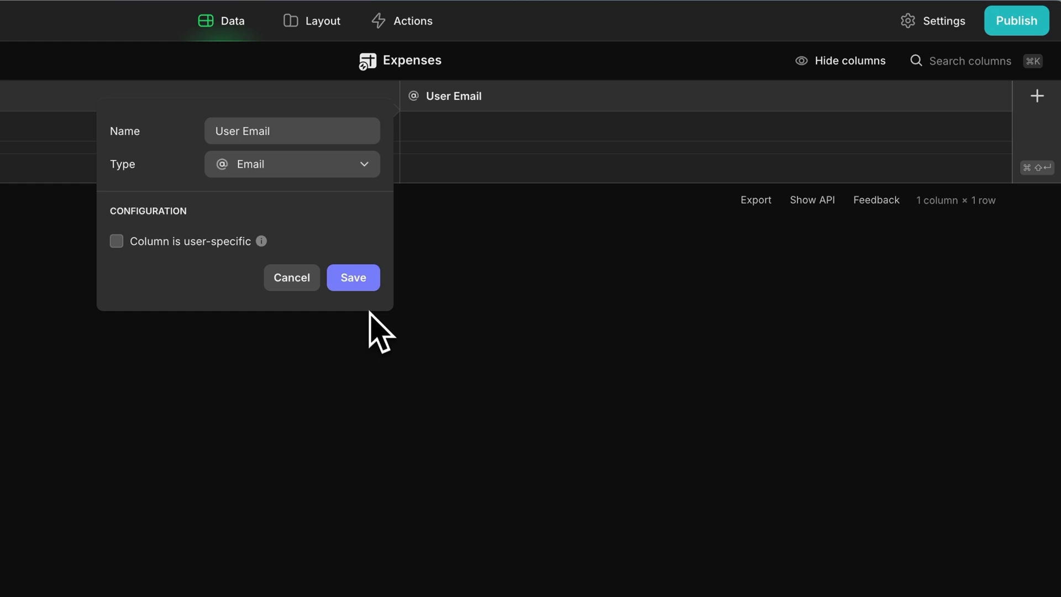
pyautogui.click(357, 278)
# Step: Add a Receipt Image (Image) column and a Memo (Text) column
pyautogui.click(1040, 166)
pyautogui.write('Receipt Image')
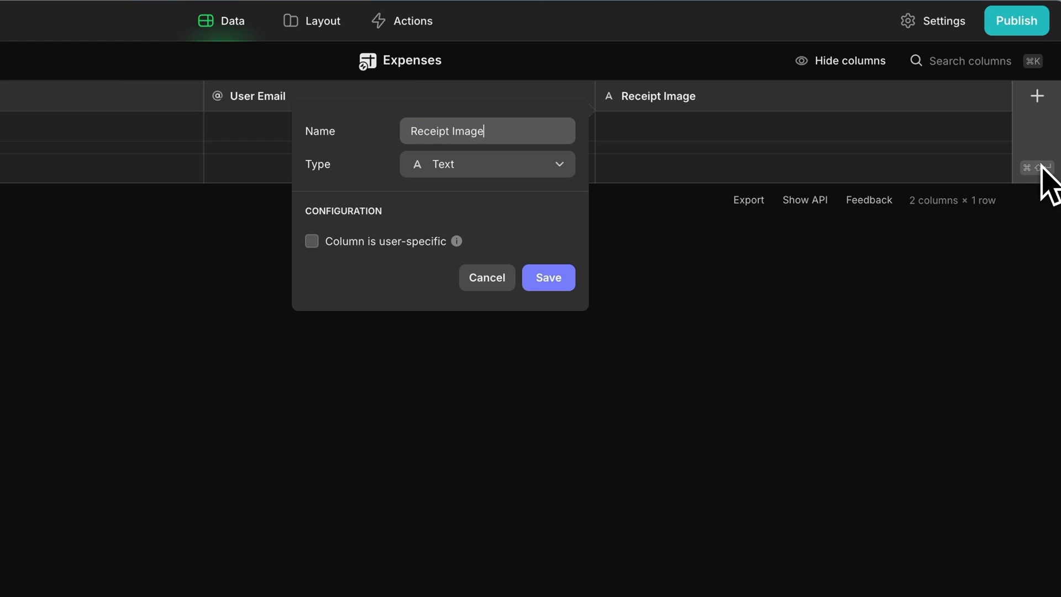
pyautogui.press('Tab')
pyautogui.click(650, 319)
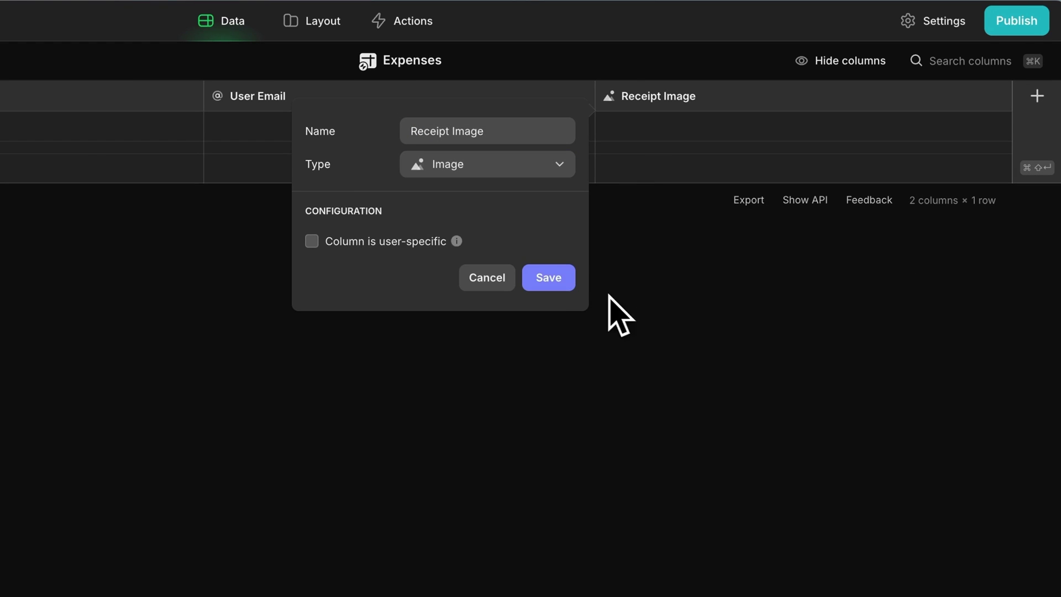
pyautogui.press('Return')
pyautogui.click(1046, 172)
pyautogui.write('Memo')
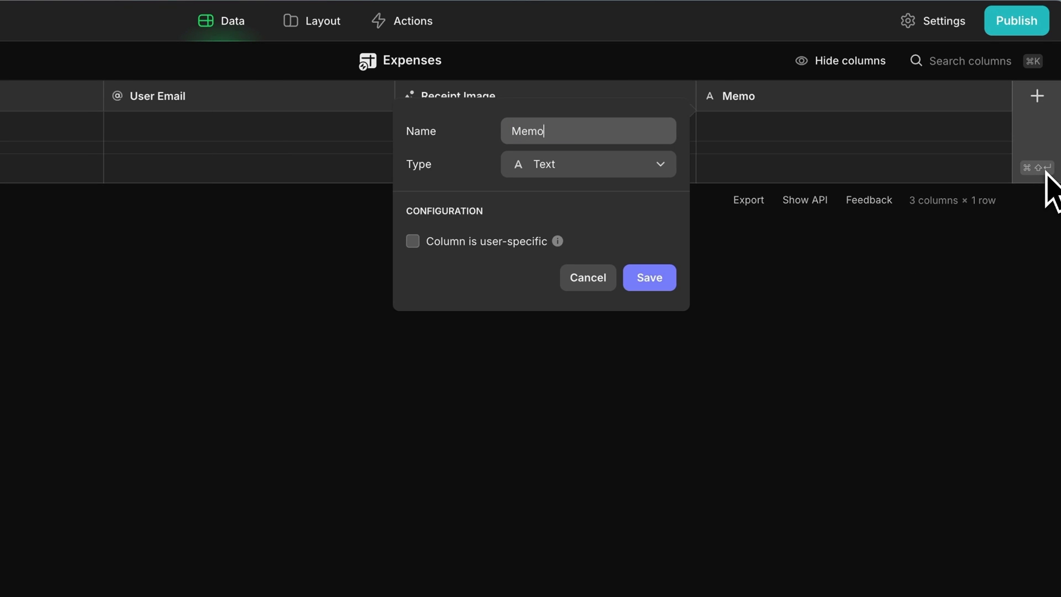
pyautogui.click(669, 285)
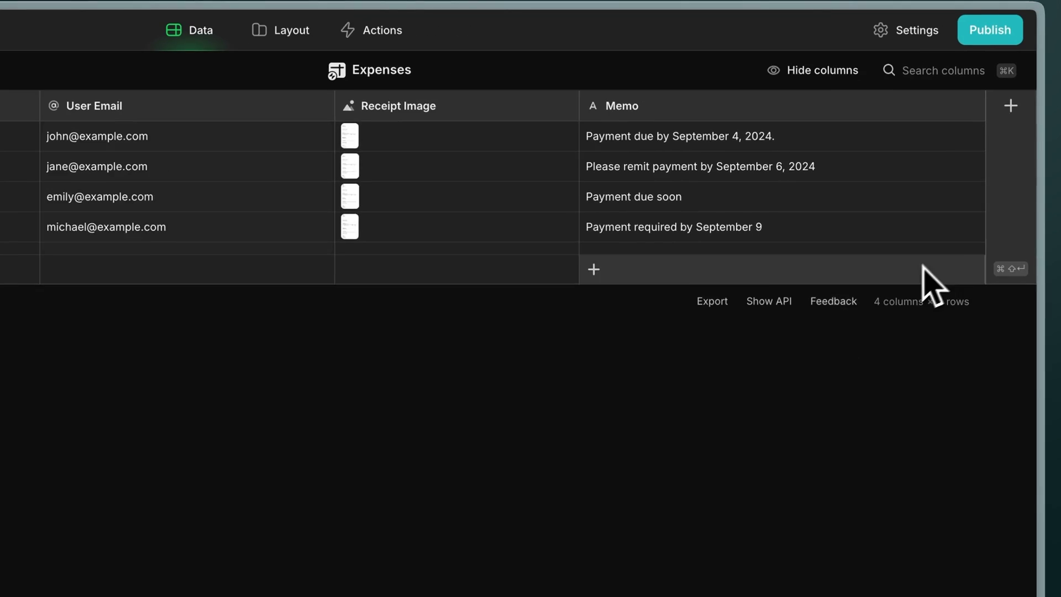
# Step: Add a User relation column matching User Email to Users > Email and save it
pyautogui.click(978, 207)
pyautogui.write('U')
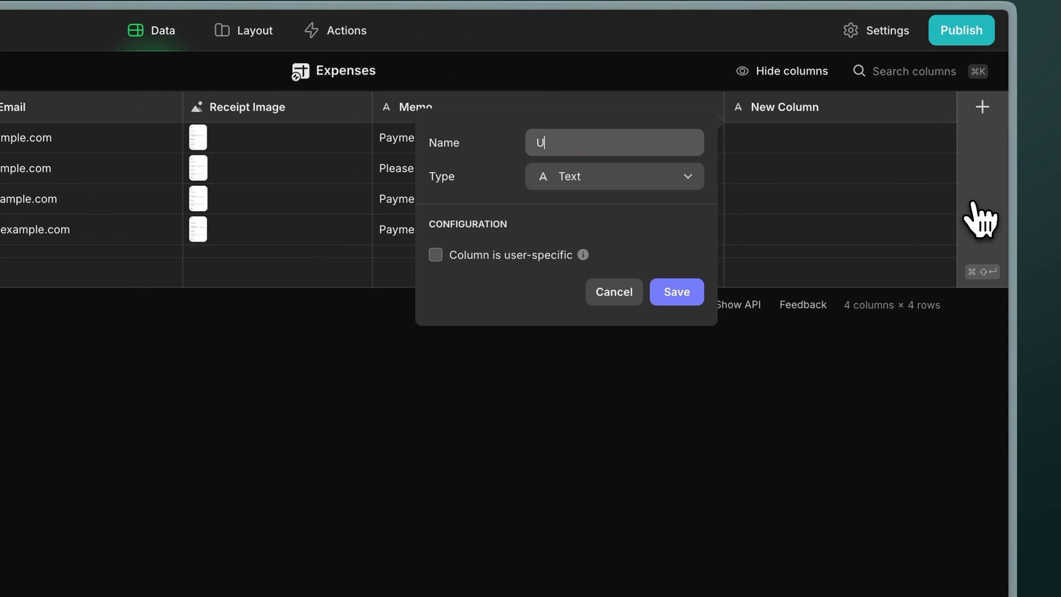
pyautogui.write('ser')
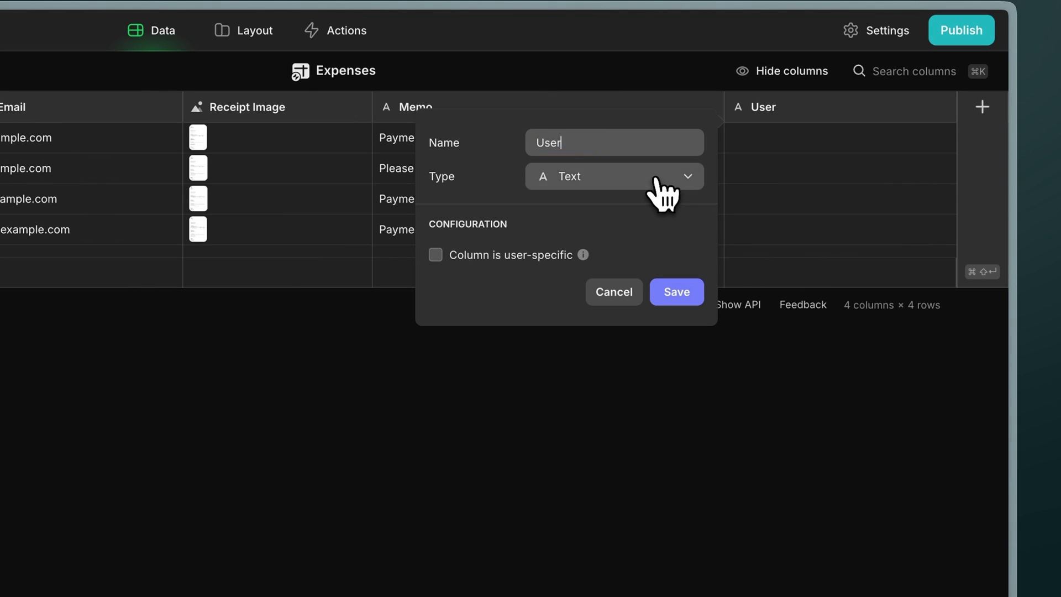
pyautogui.click(654, 181)
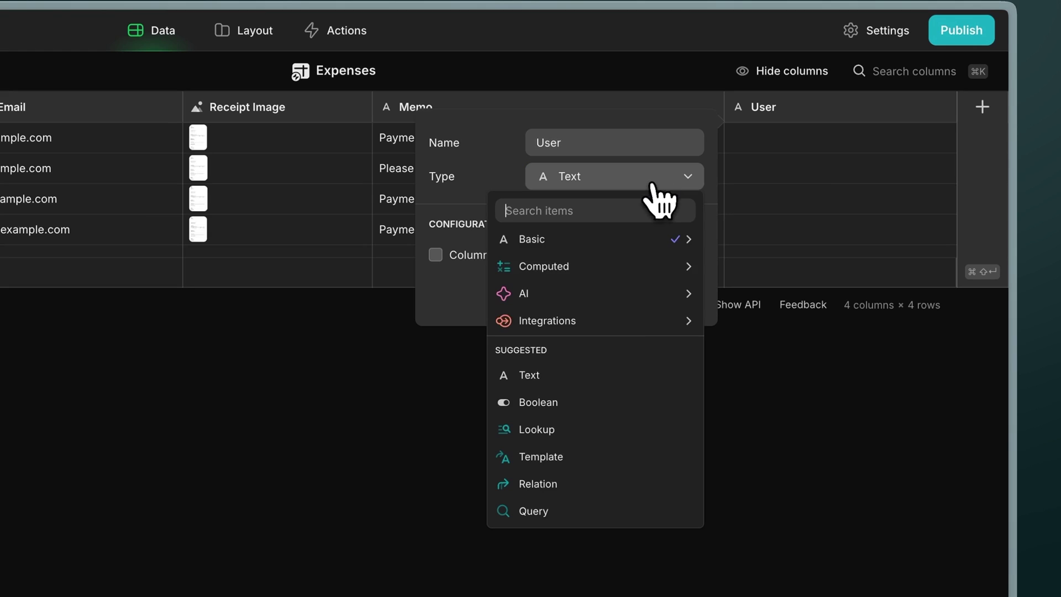
pyautogui.click(611, 485)
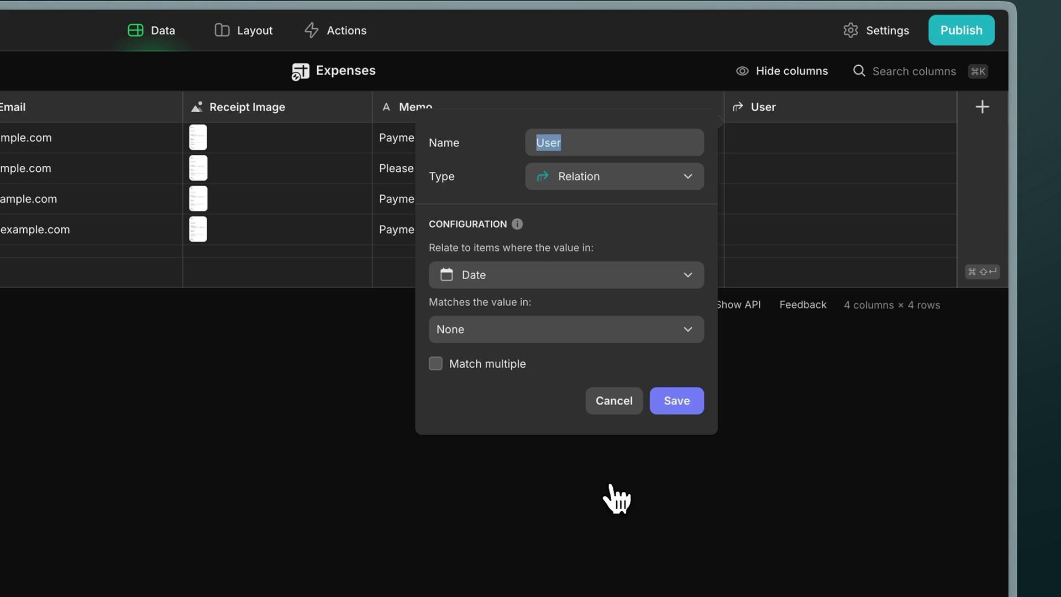
pyautogui.click(548, 276)
pyautogui.click(563, 365)
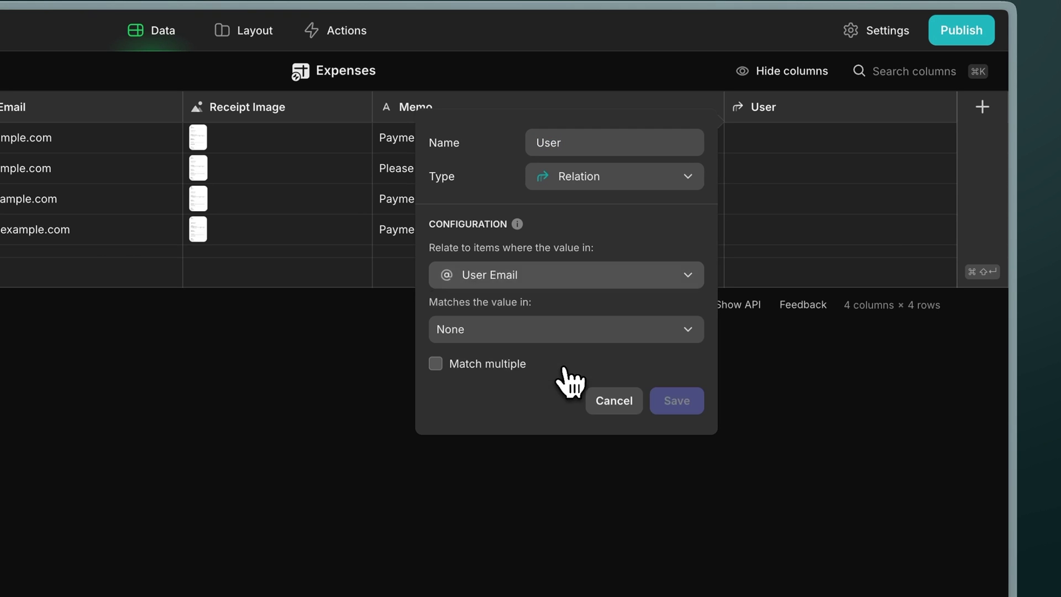
pyautogui.click(576, 332)
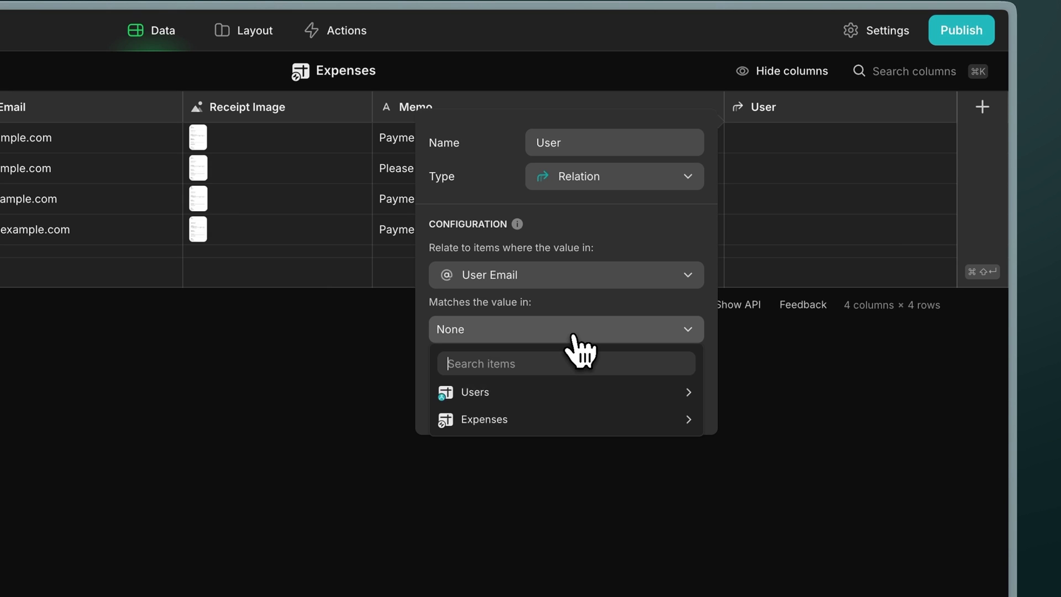
pyautogui.moveTo(564, 392)
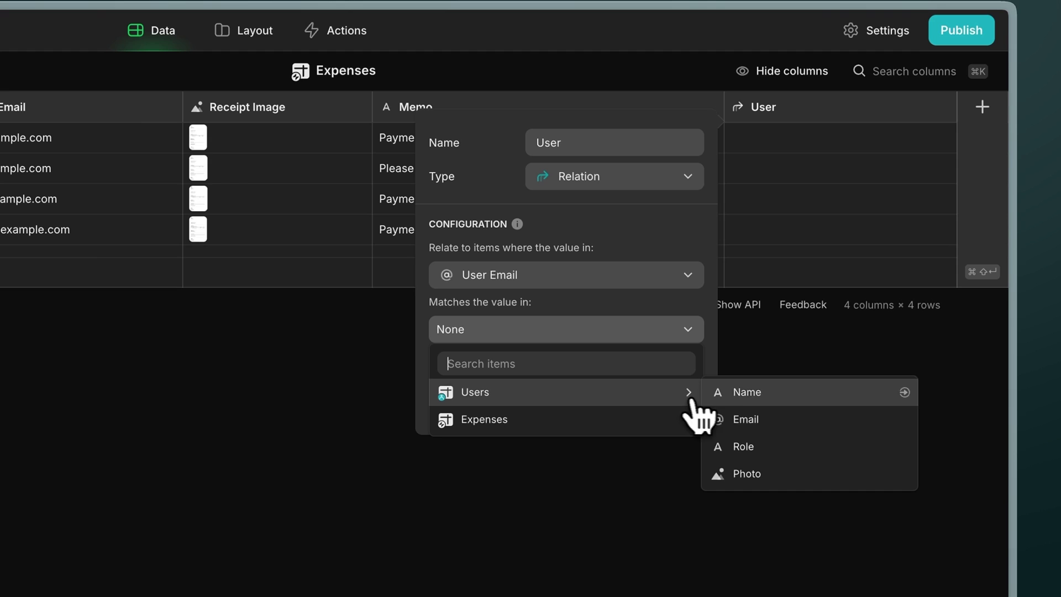
pyautogui.click(801, 418)
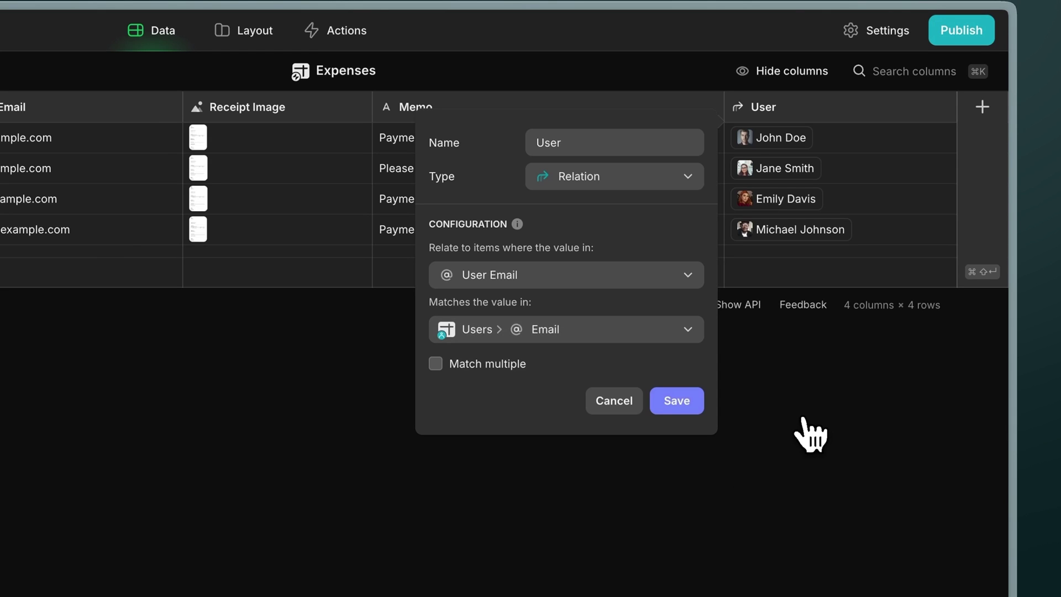
pyautogui.click(681, 402)
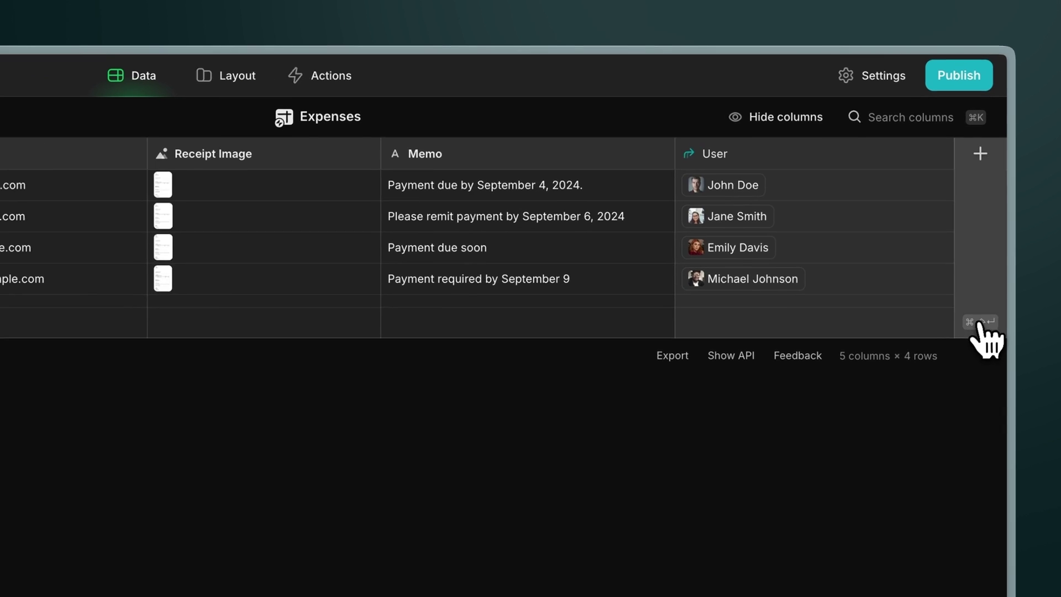
# Step: Add a Receipt Information AI Image-to-Text column reading from Receipt Image
pyautogui.click(995, 216)
pyautogui.click(580, 235)
pyautogui.moveTo(474, 347)
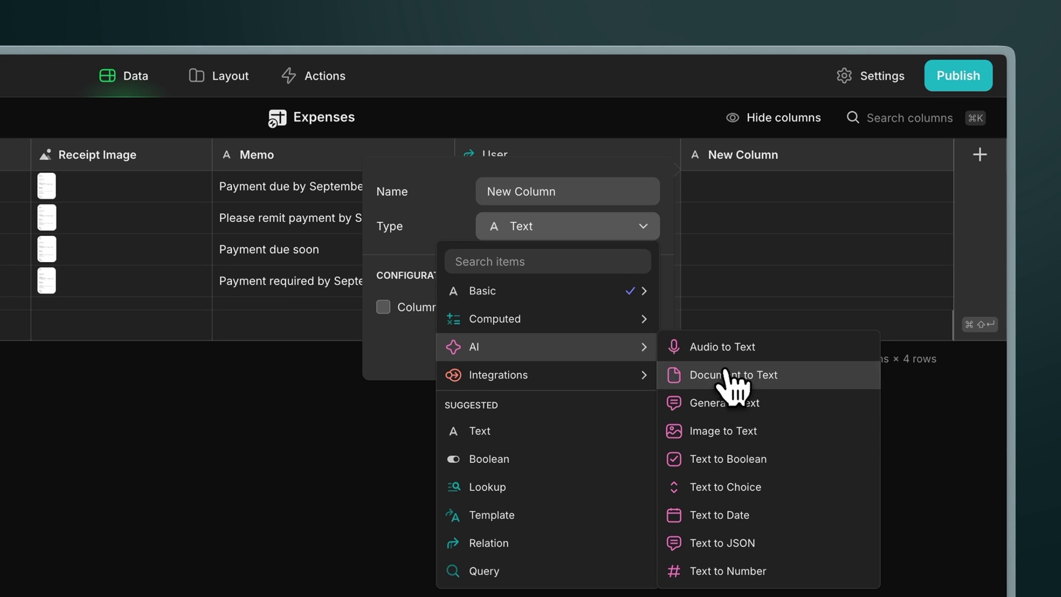
pyautogui.click(751, 432)
pyautogui.write('Rece')
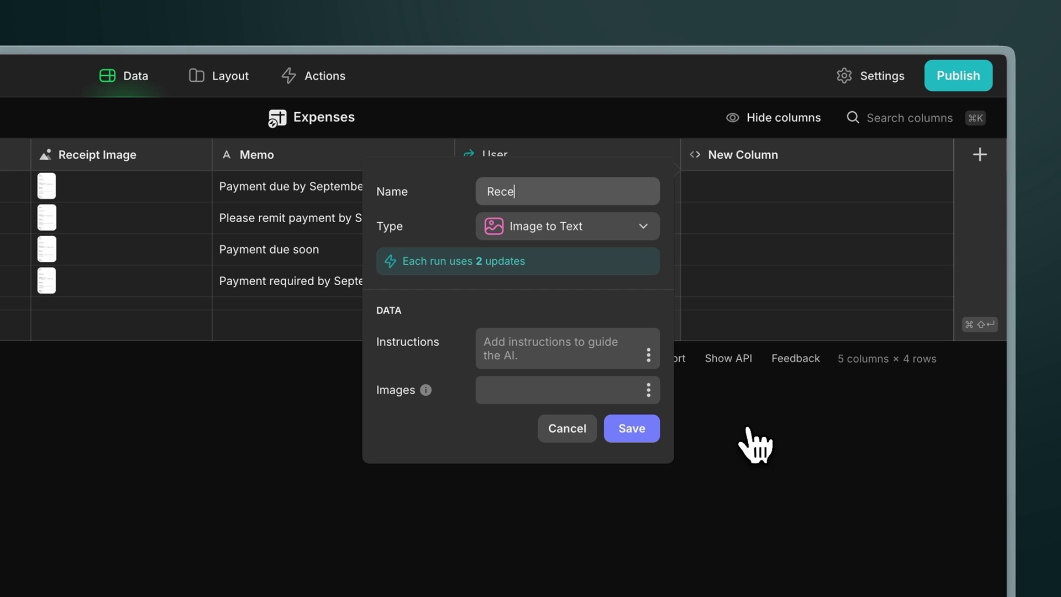
pyautogui.write('ipt Information')
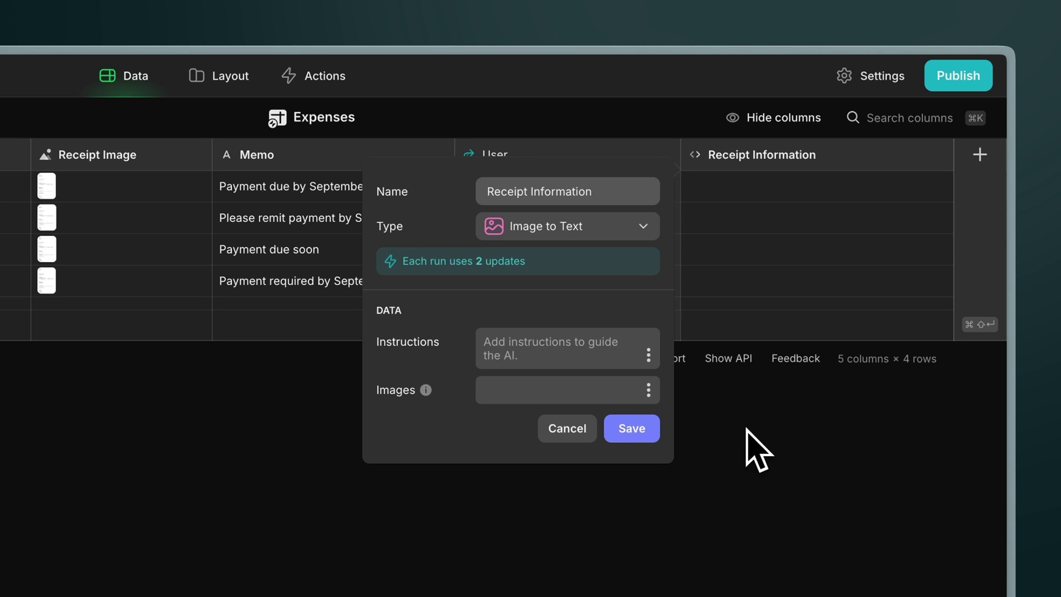
pyautogui.click(648, 389)
pyautogui.click(609, 538)
pyautogui.click(543, 352)
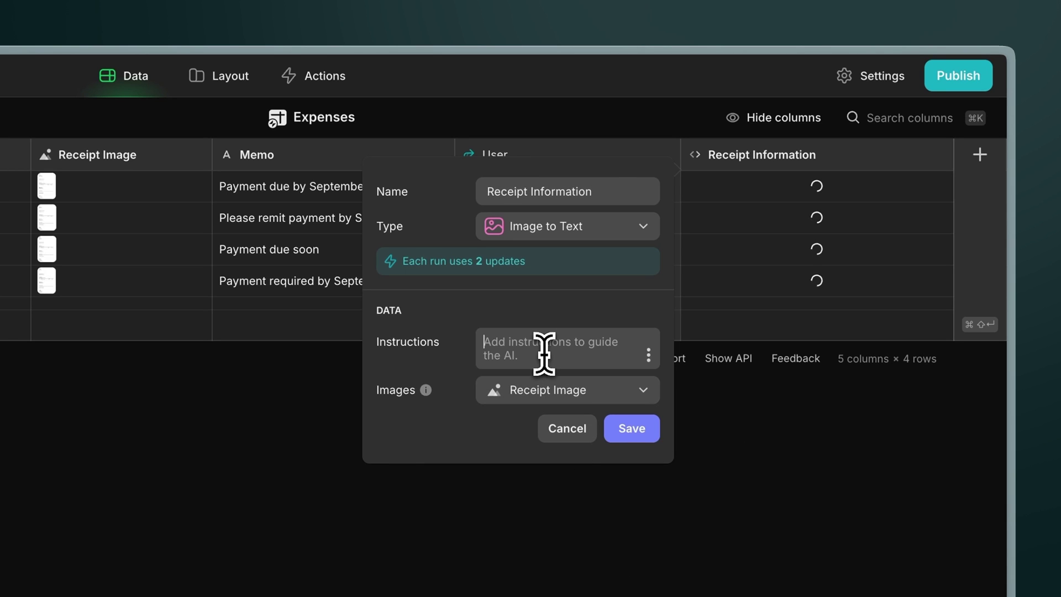
pyautogui.write('Extract text from the r')
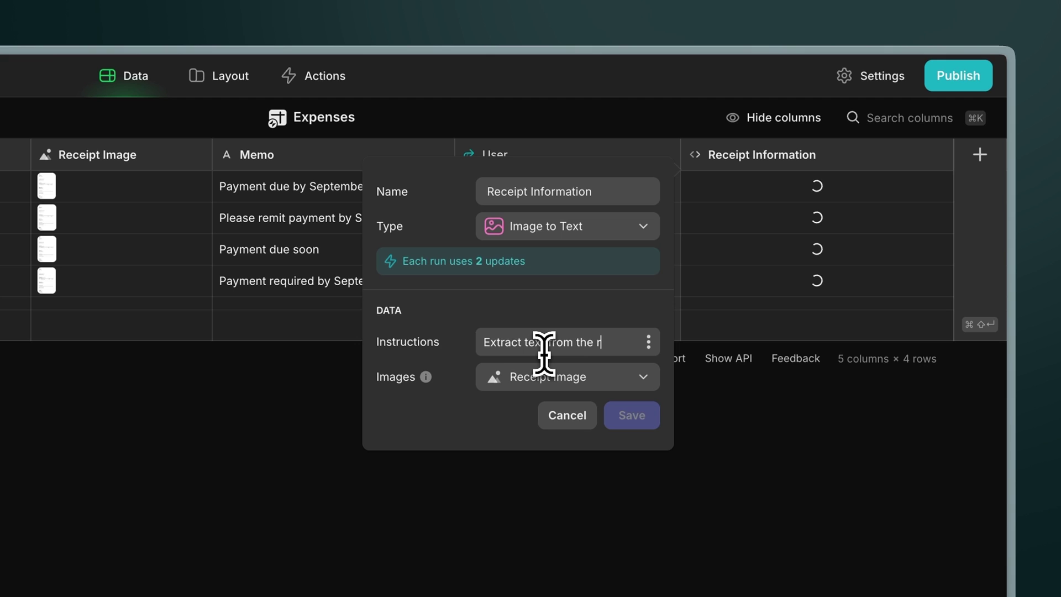
pyautogui.write('eceipt')
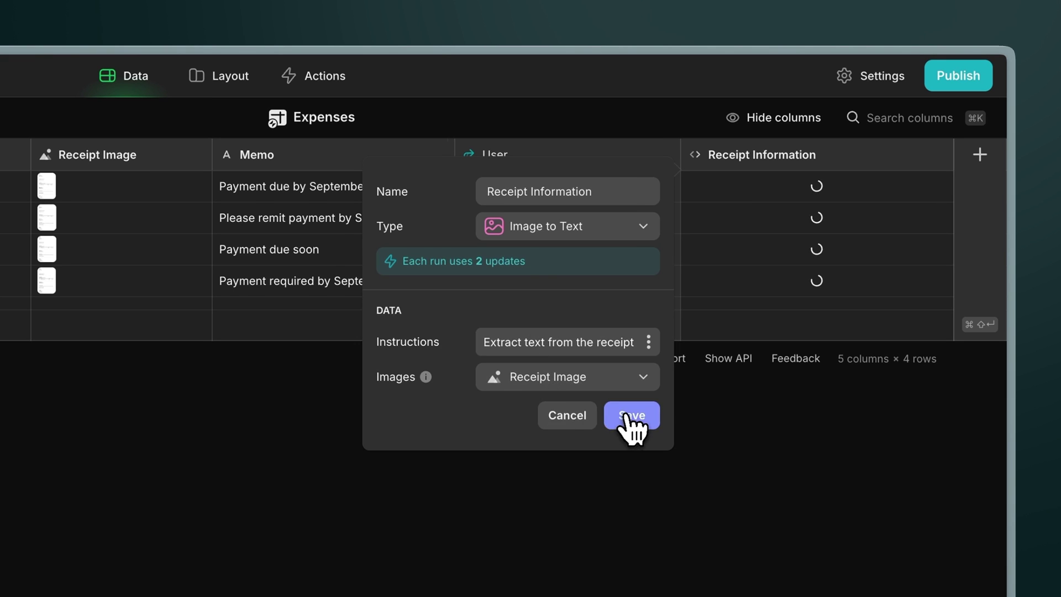
pyautogui.click(632, 417)
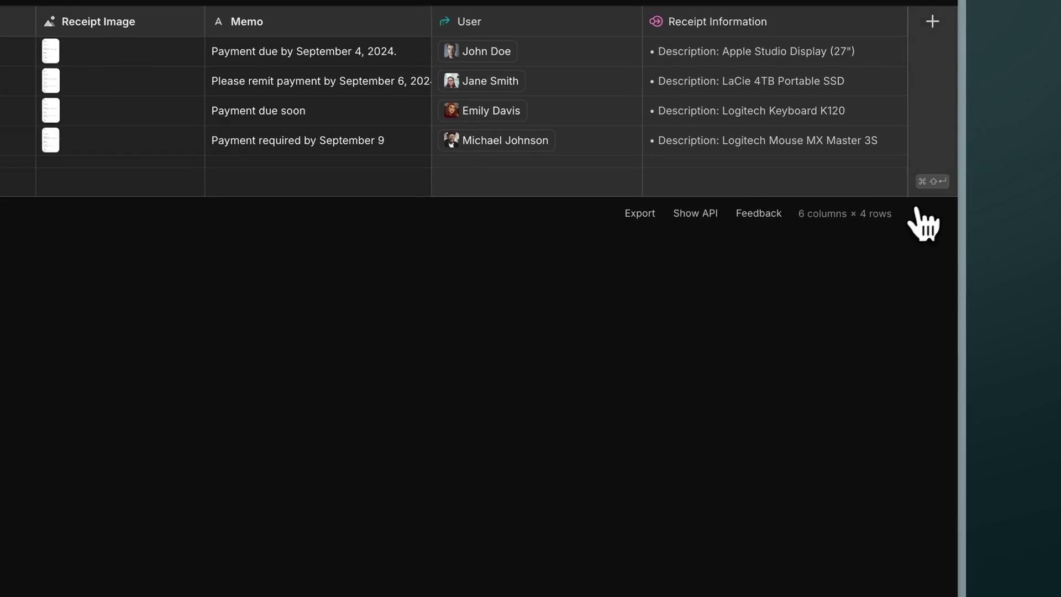
# Step: Add a Total Amount AI Text-to-Number column extracting the total due from Receipt Information, with a leading $ unit
pyautogui.click(934, 186)
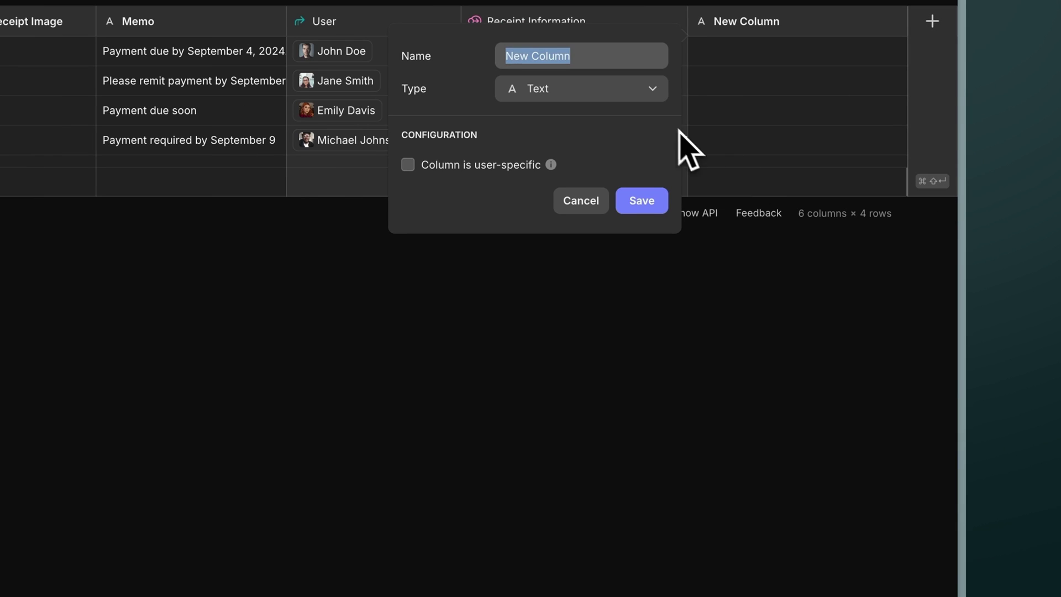
pyautogui.click(622, 91)
pyautogui.moveTo(494, 202)
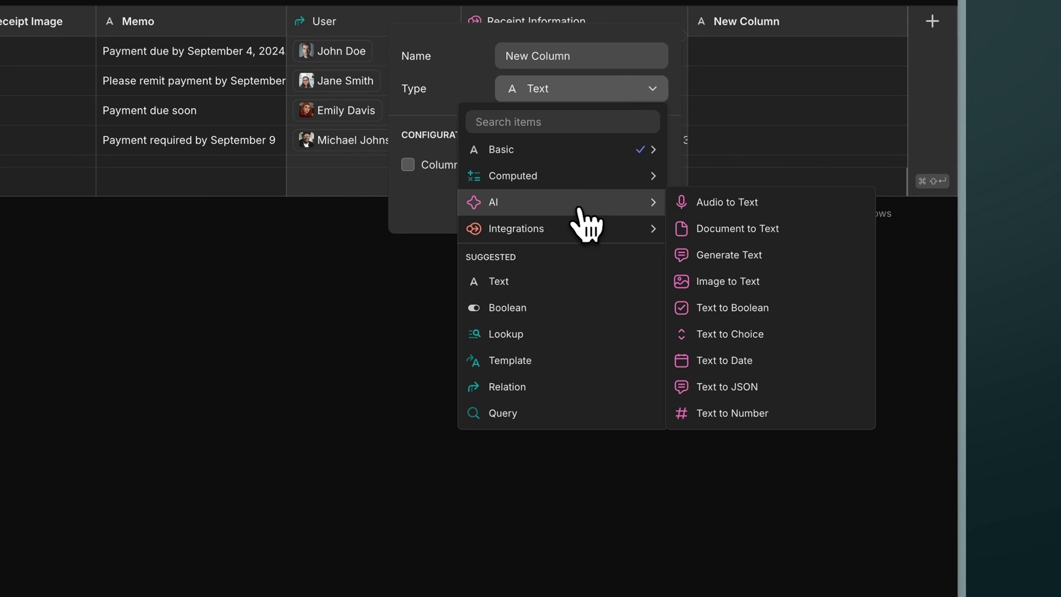
pyautogui.click(763, 410)
pyautogui.write('Total Amount')
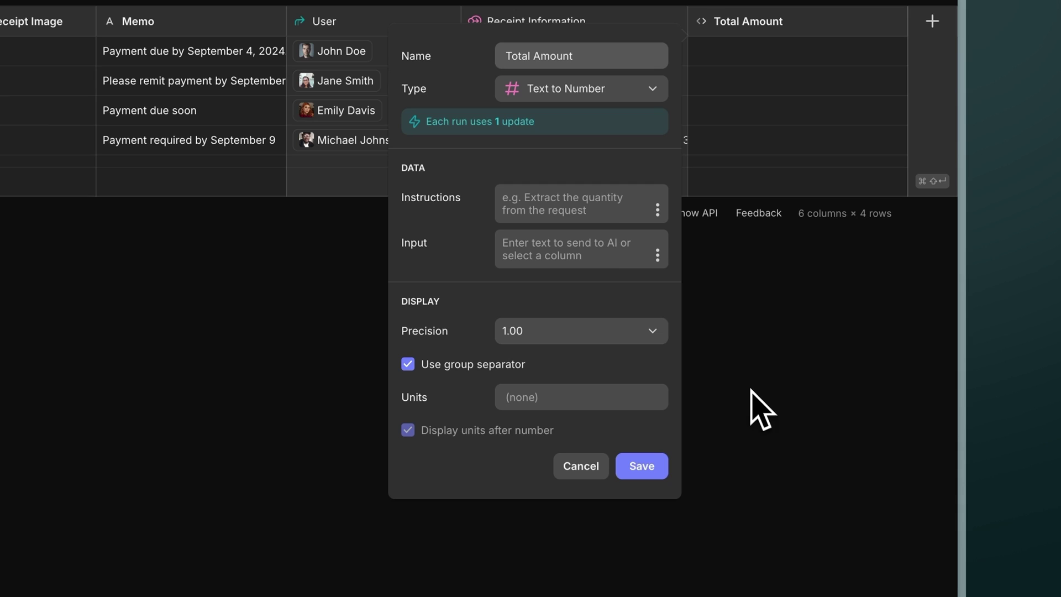
pyautogui.click(603, 209)
pyautogui.write('Extract "Total A')
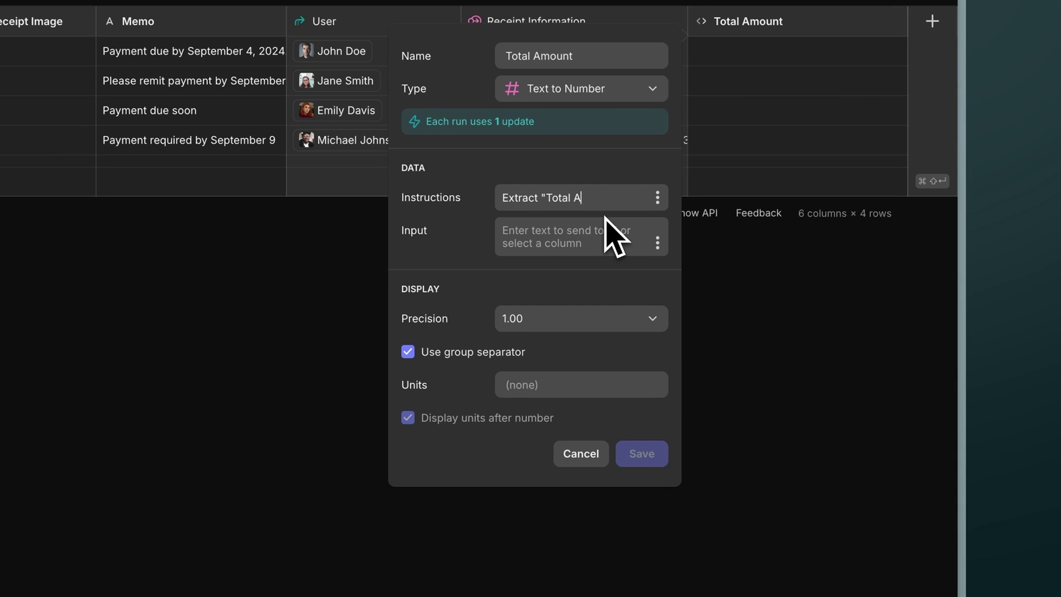
pyautogui.write('mount Due"')
pyautogui.click(657, 243)
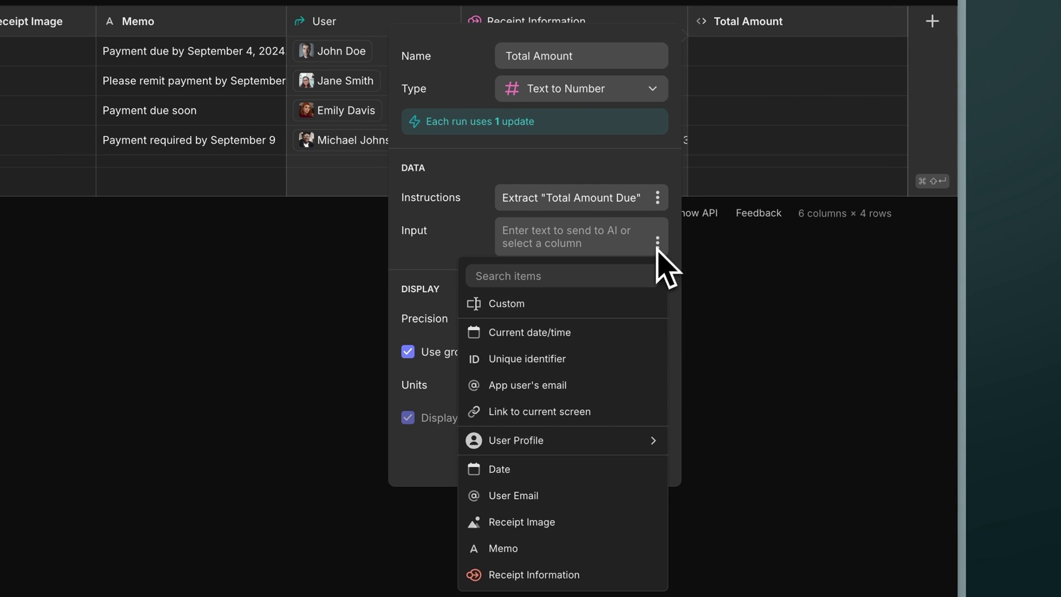
pyautogui.click(605, 573)
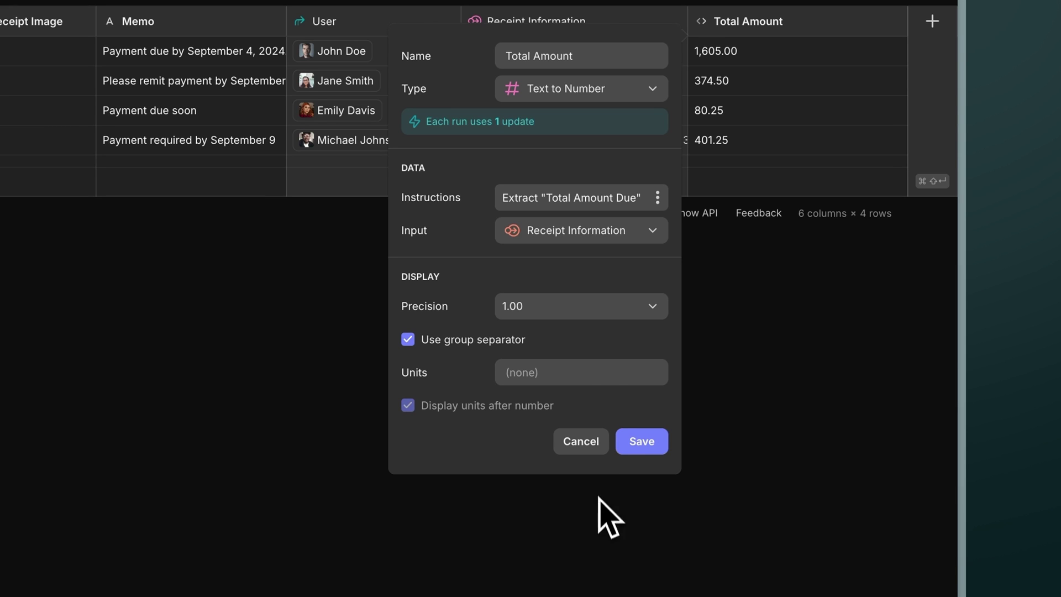
pyautogui.click(604, 372)
pyautogui.write('$')
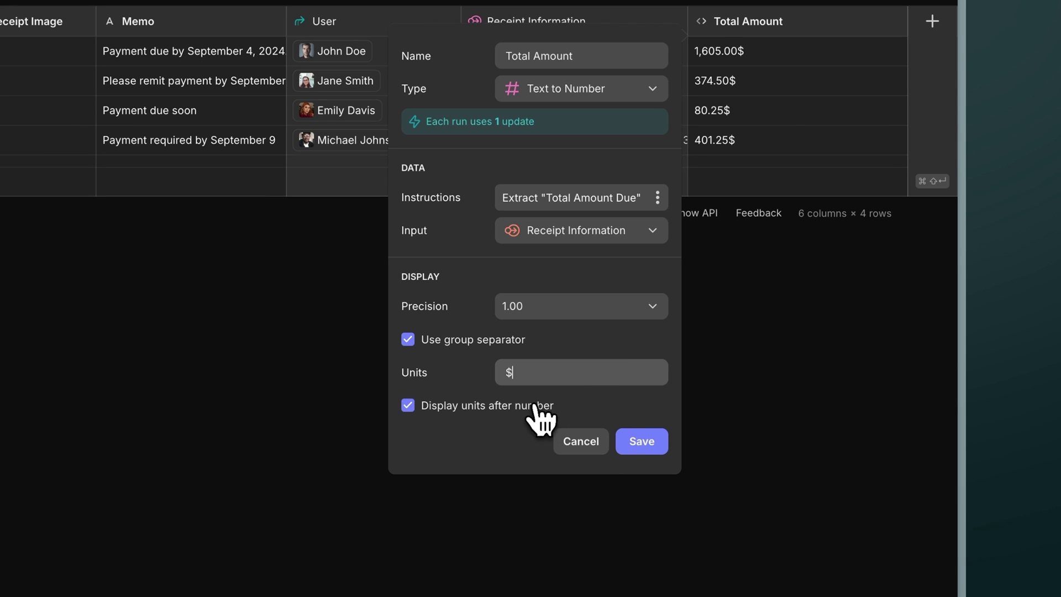
pyautogui.click(531, 406)
pyautogui.click(630, 441)
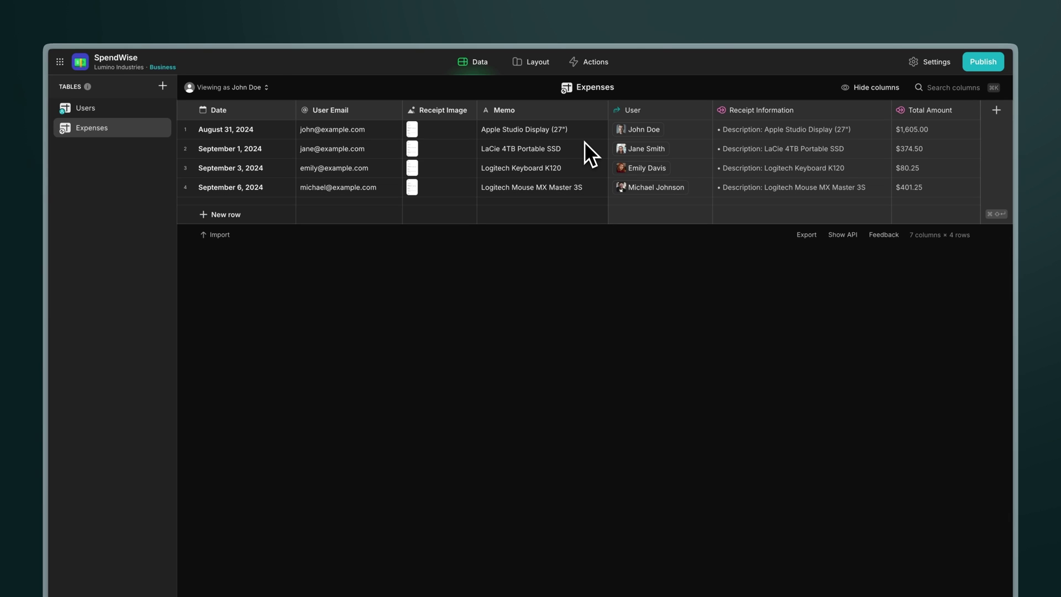
# Step: In Layout, add a screen from the Expenses table and show it as a simple List
pyautogui.click(531, 62)
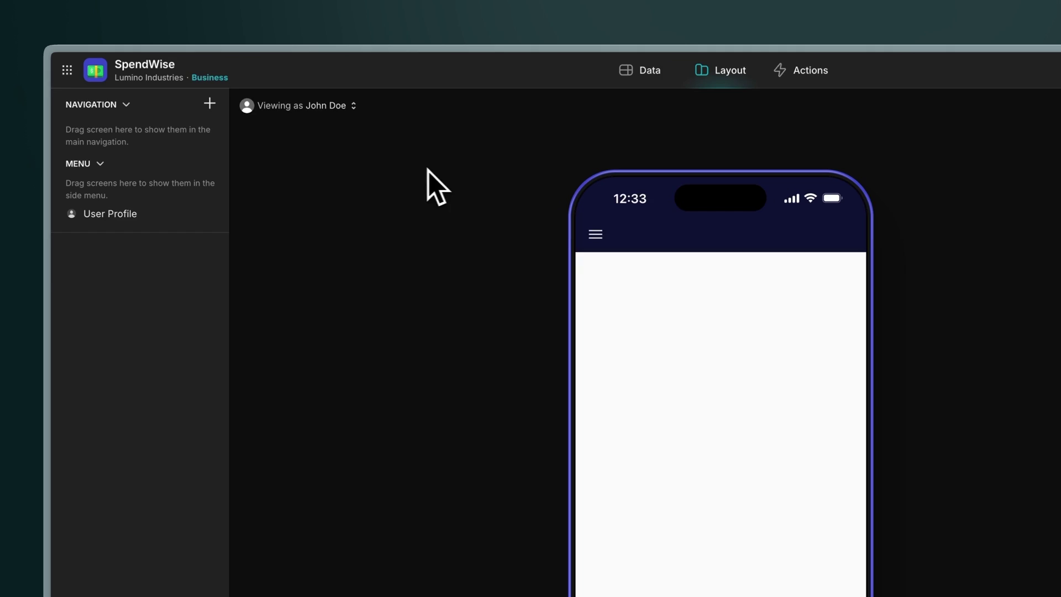
pyautogui.click(217, 107)
pyautogui.moveTo(272, 134)
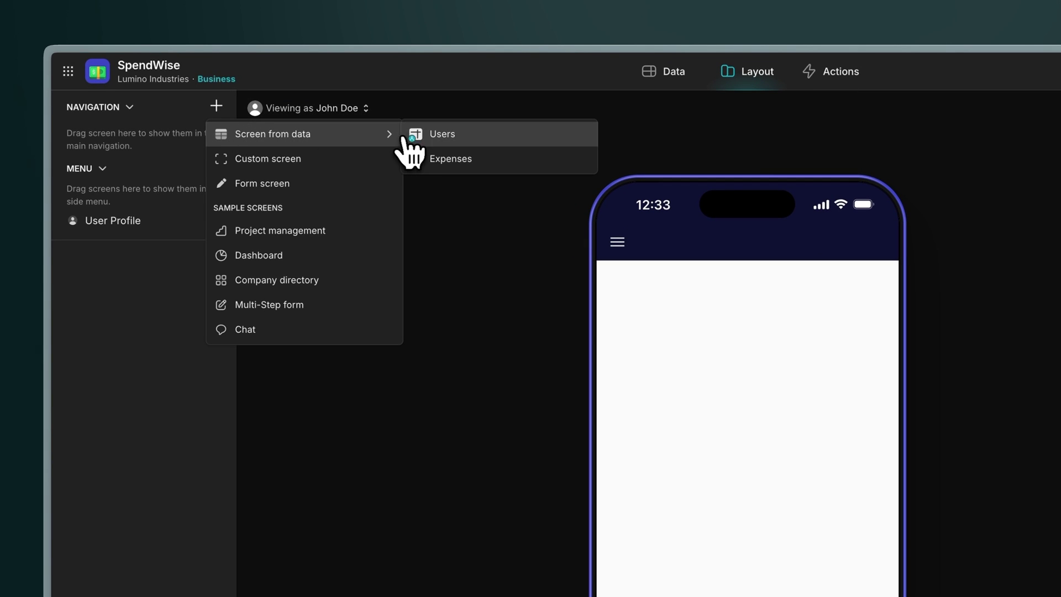
pyautogui.click(434, 159)
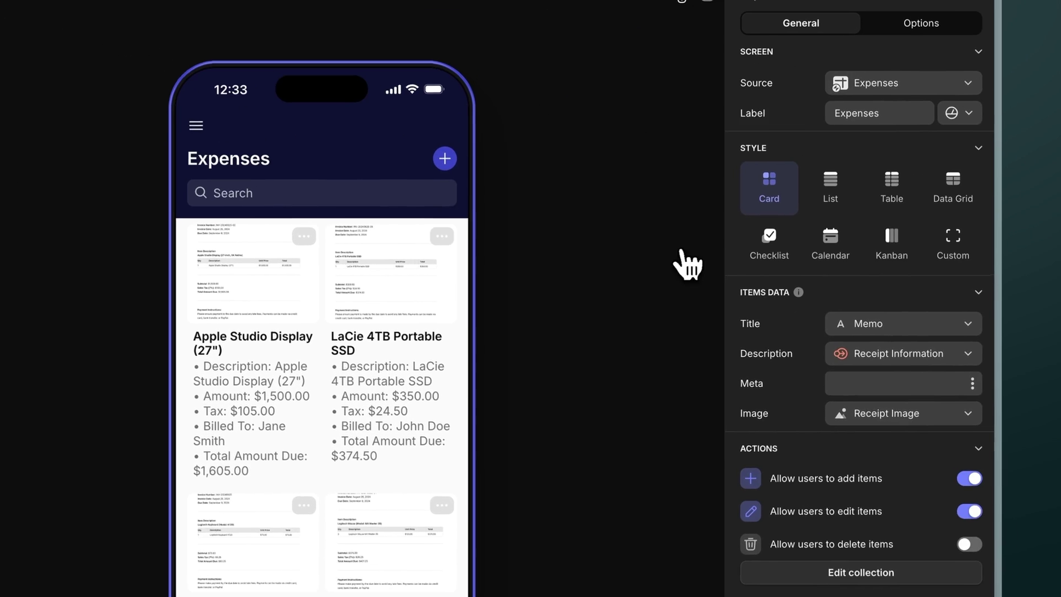
pyautogui.click(760, 242)
pyautogui.click(883, 244)
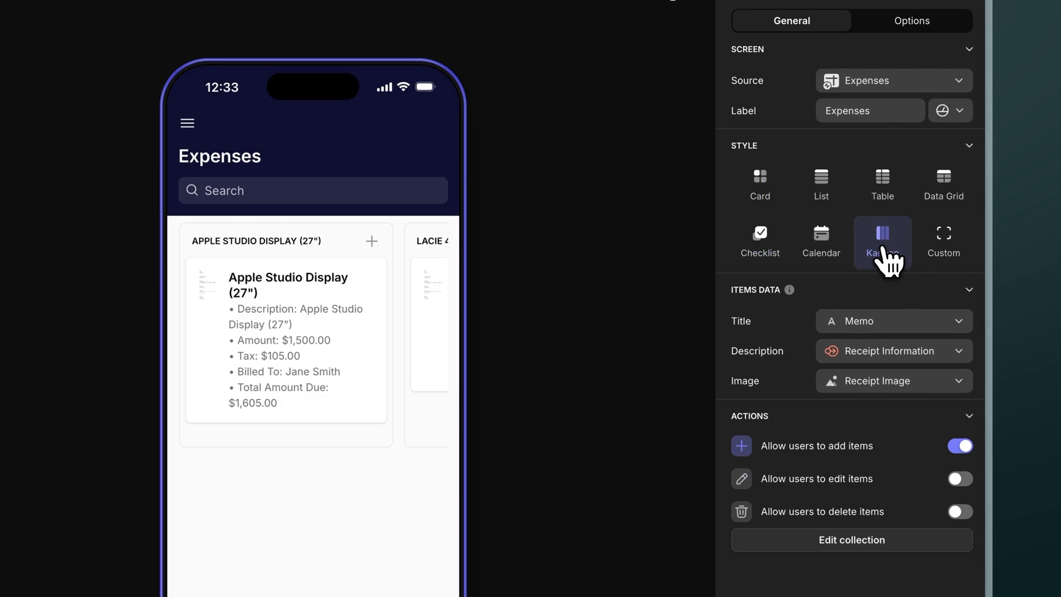
pyautogui.click(885, 199)
pyautogui.click(947, 199)
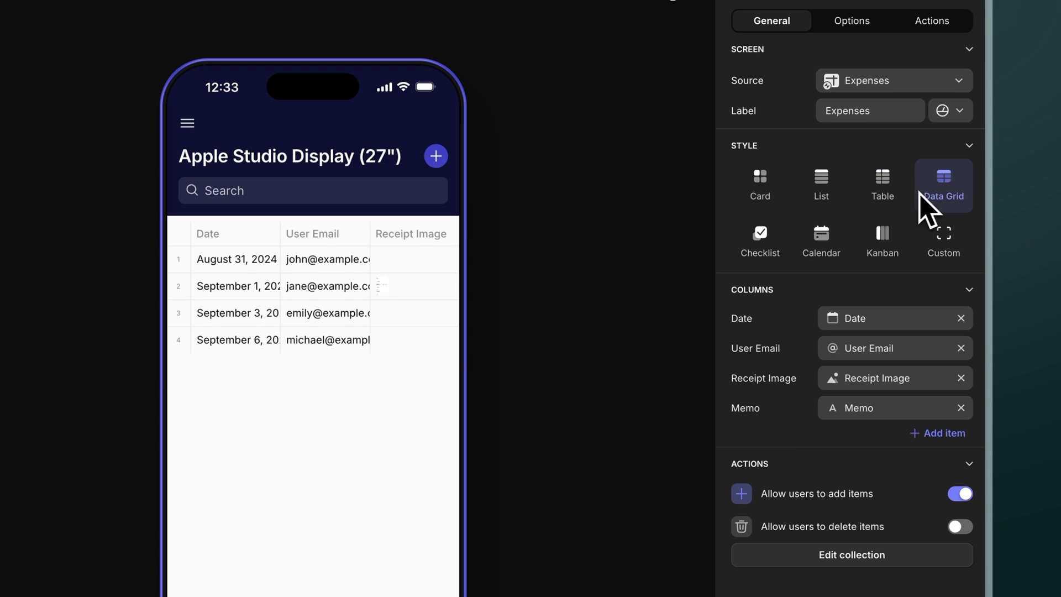
pyautogui.click(841, 201)
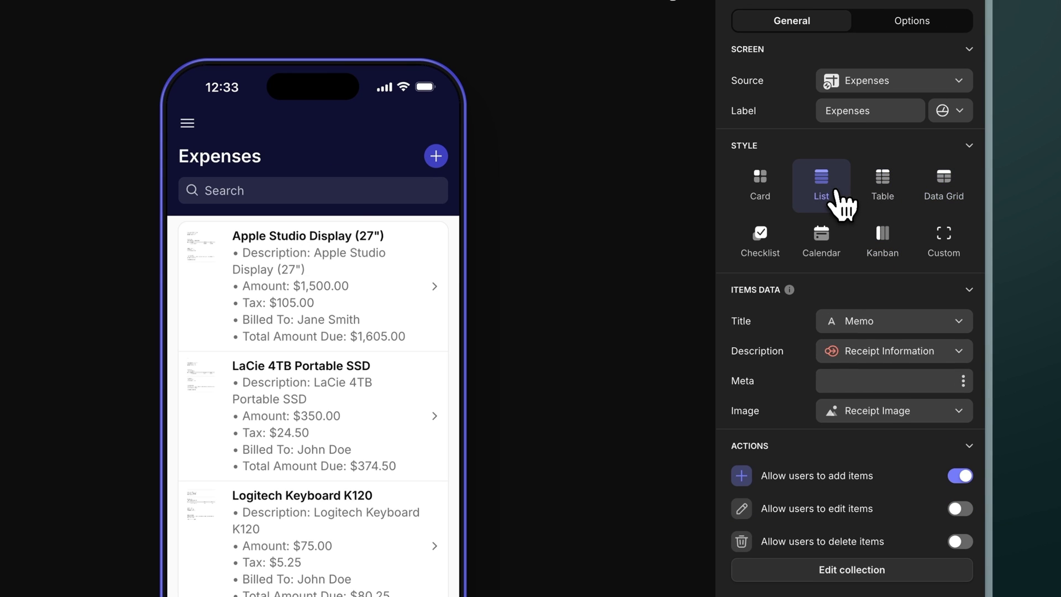
# Step: Set the list items' Meta to Date, Description to Memo and Title to Total Amount
pyautogui.click(963, 382)
pyautogui.click(925, 487)
pyautogui.click(960, 352)
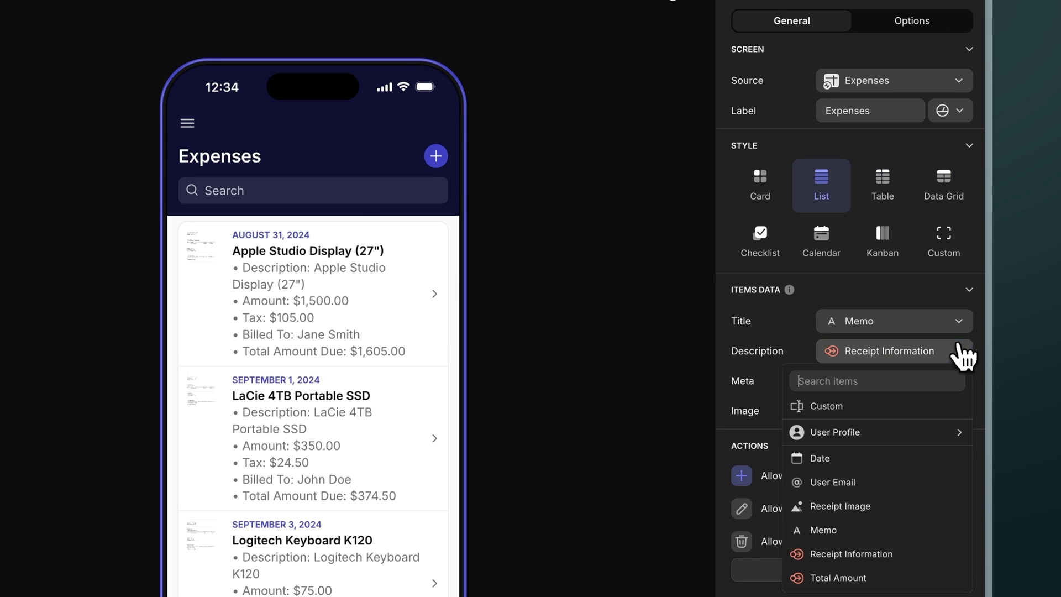
pyautogui.click(887, 525)
pyautogui.click(918, 323)
pyautogui.click(857, 547)
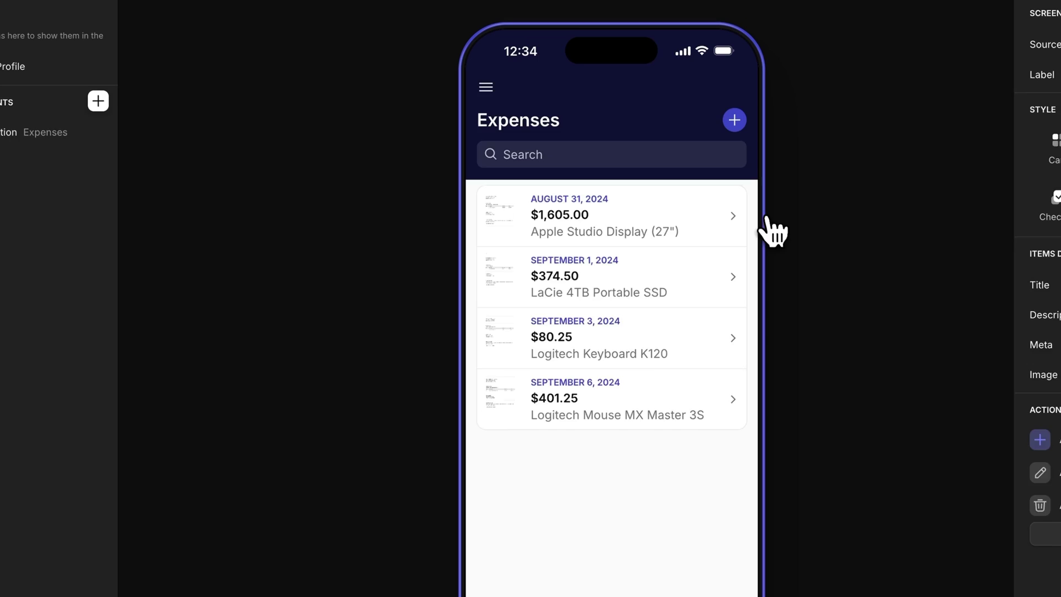
# Step: Remove the User Email and User fields from the Add item form
pyautogui.click(793, 114)
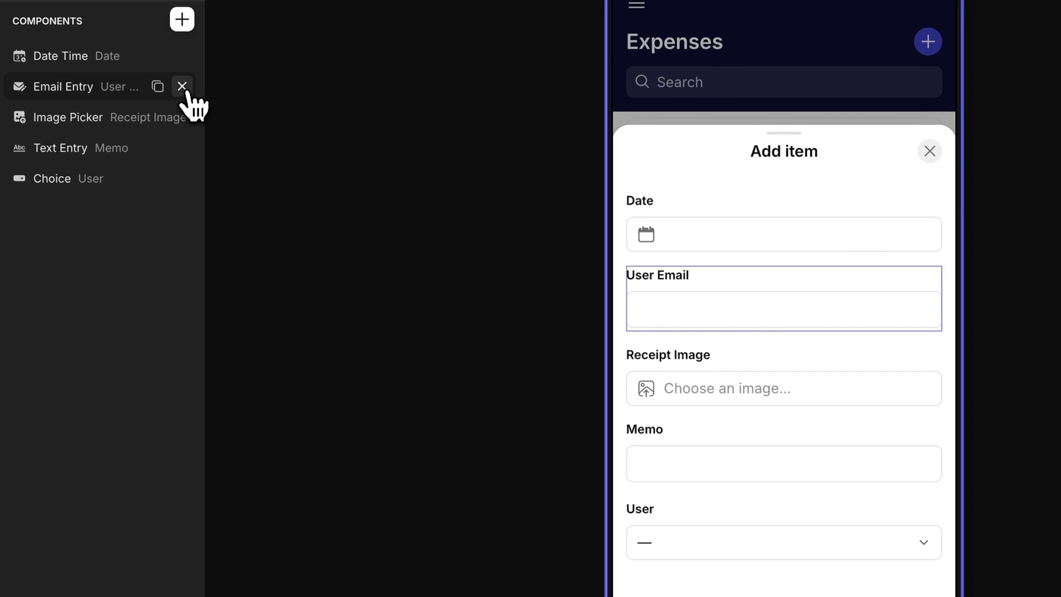
pyautogui.click(182, 86)
pyautogui.click(183, 148)
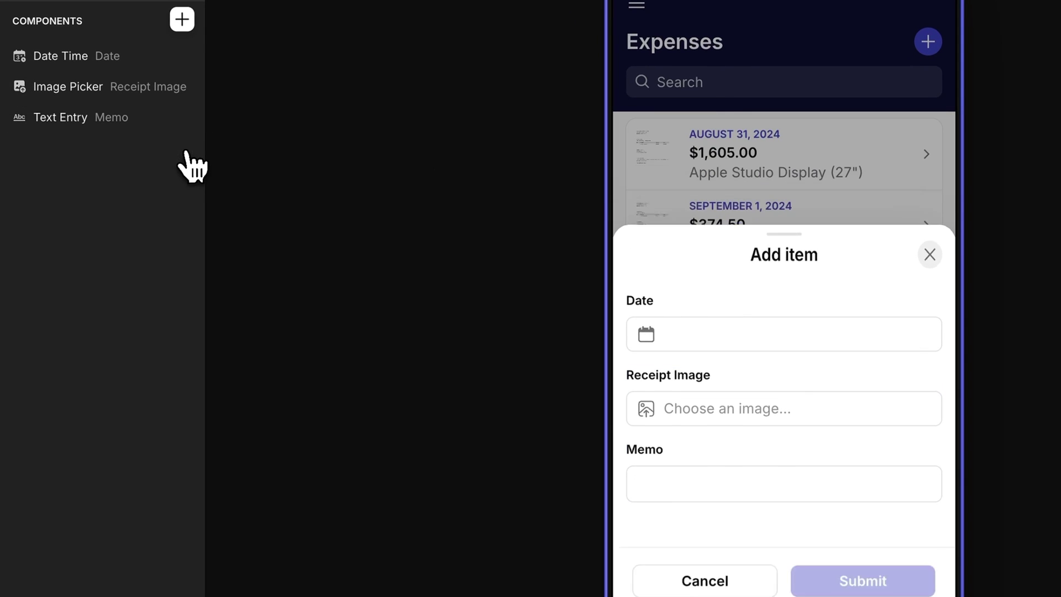
# Step: Add the App user's email special value stored in the User Email column
pyautogui.click(182, 20)
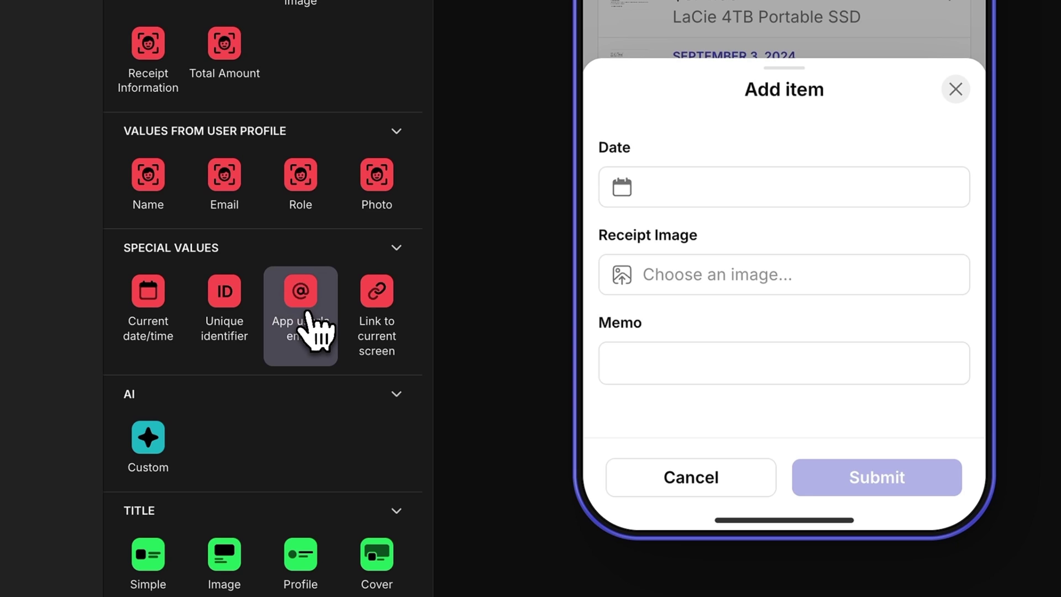
pyautogui.click(311, 319)
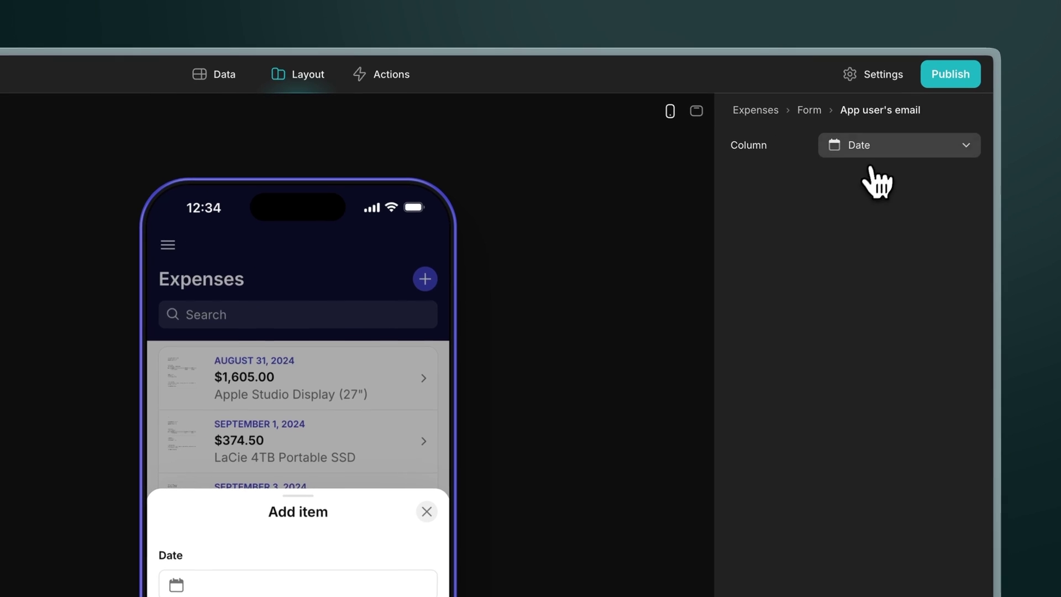
pyautogui.click(882, 149)
pyautogui.click(857, 243)
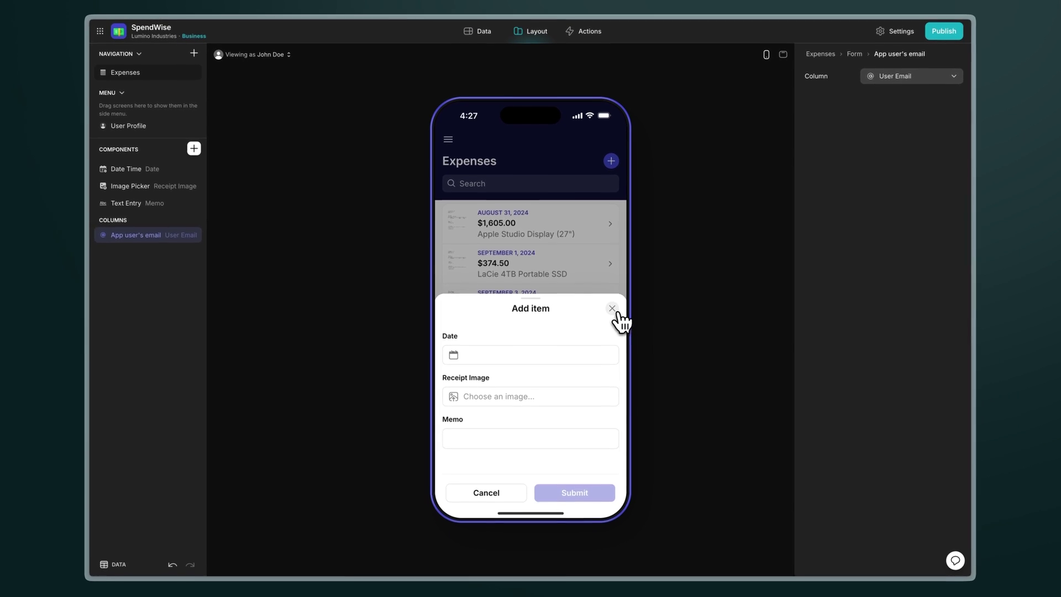
# Step: Delete the details screen's default Collection and insert an Image-style title instead
pyautogui.click(613, 308)
pyautogui.click(584, 284)
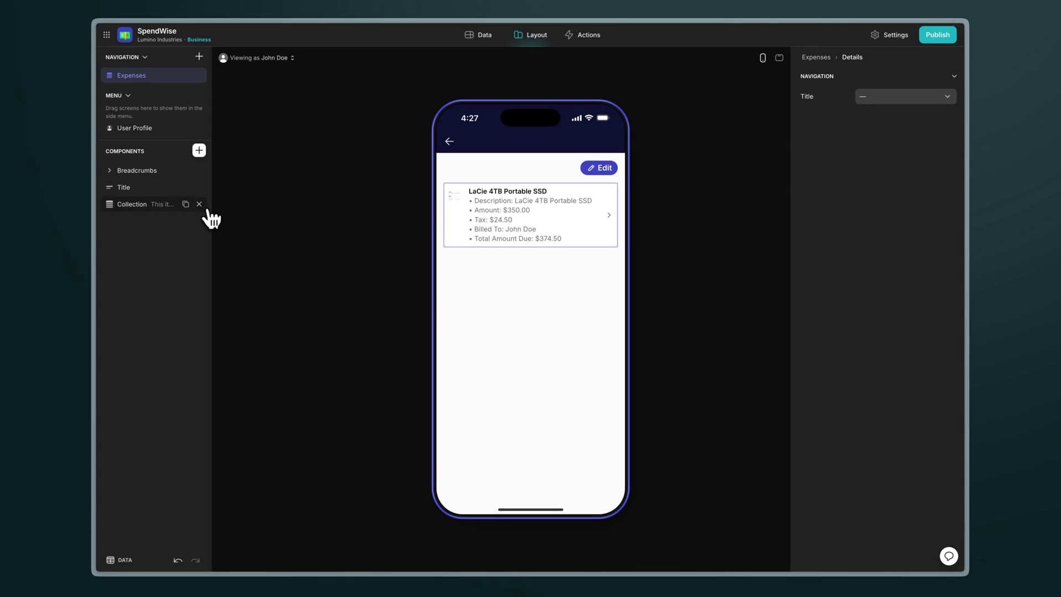
pyautogui.click(200, 204)
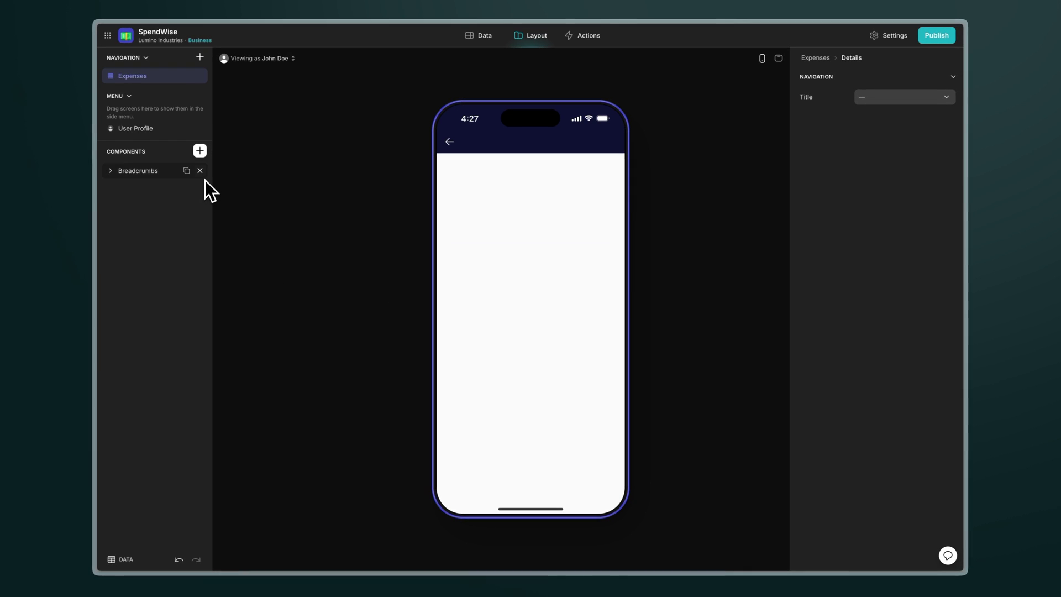
pyautogui.click(200, 152)
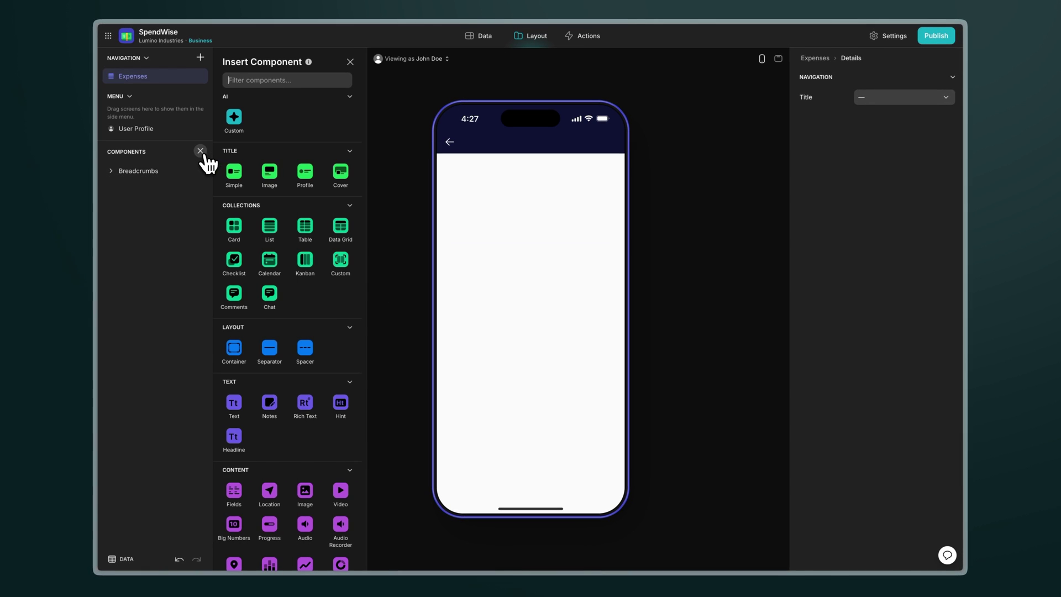
pyautogui.click(270, 175)
# Step: Set the image title to Memo with Date as its subtitle
pyautogui.click(926, 210)
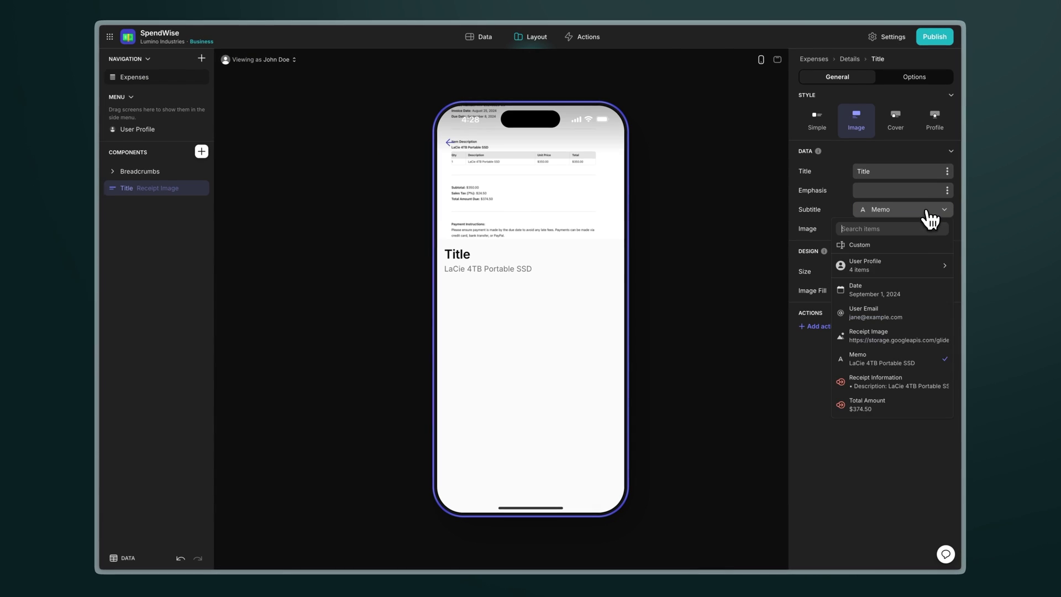
pyautogui.click(904, 290)
pyautogui.click(946, 172)
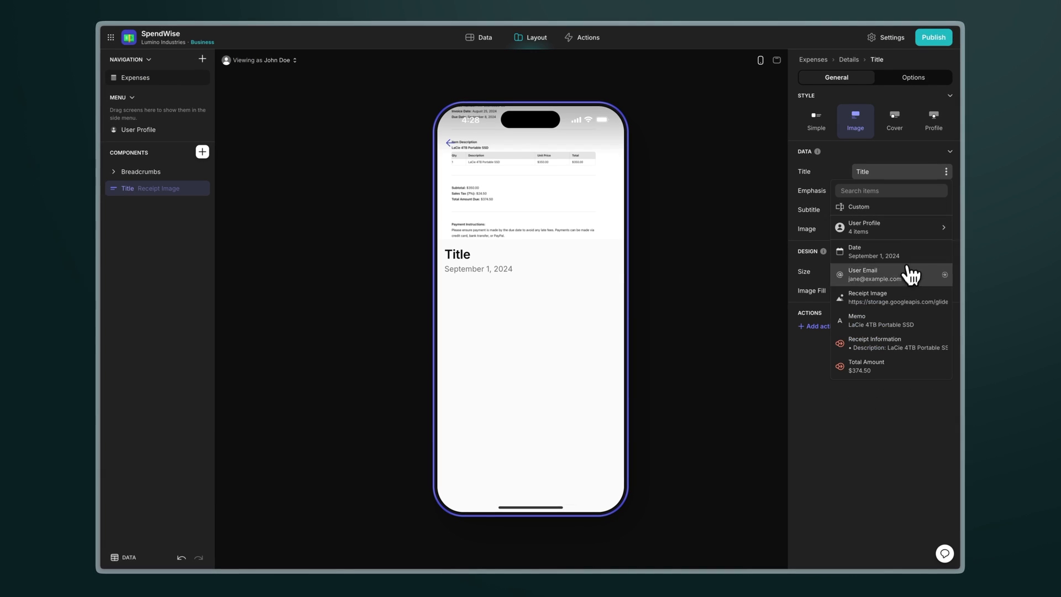
pyautogui.click(906, 321)
# Step: Insert a Big Numbers component showing the Total Amount
pyautogui.click(202, 152)
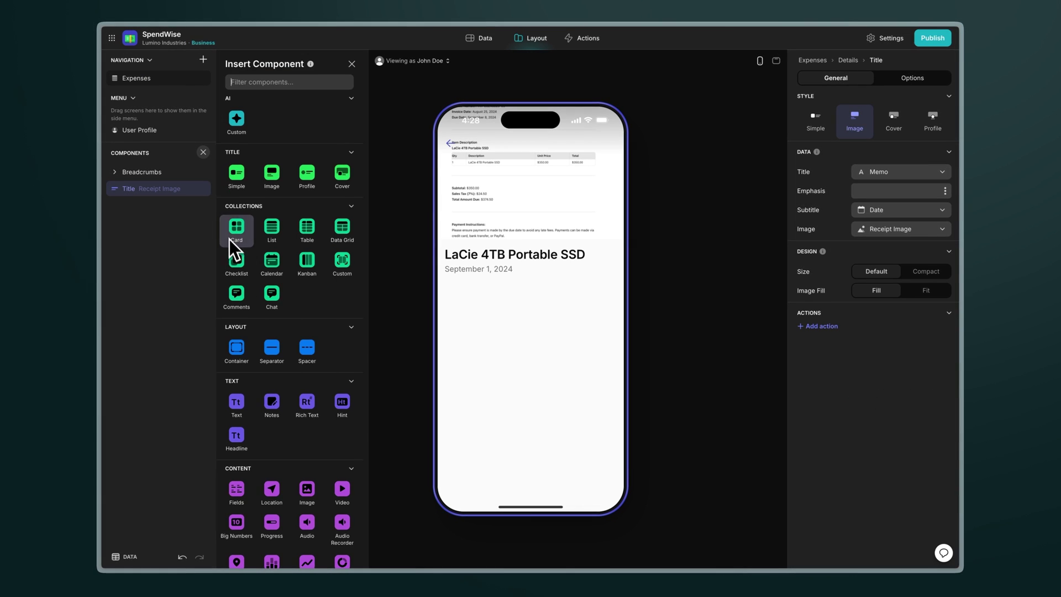
pyautogui.scroll(-5, 250, 300)
pyautogui.click(247, 304)
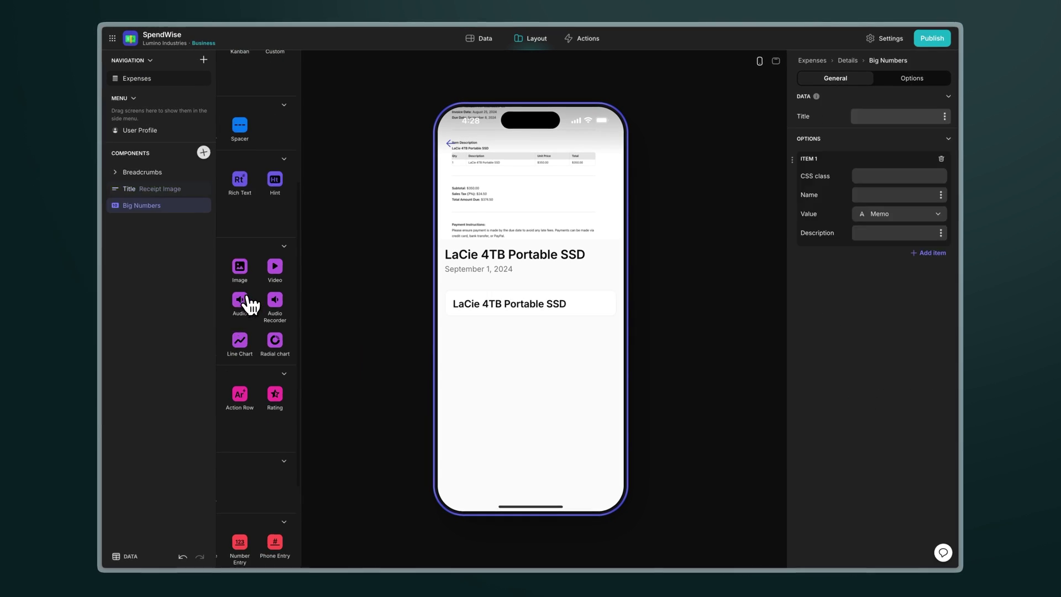
pyautogui.click(935, 216)
pyautogui.click(880, 363)
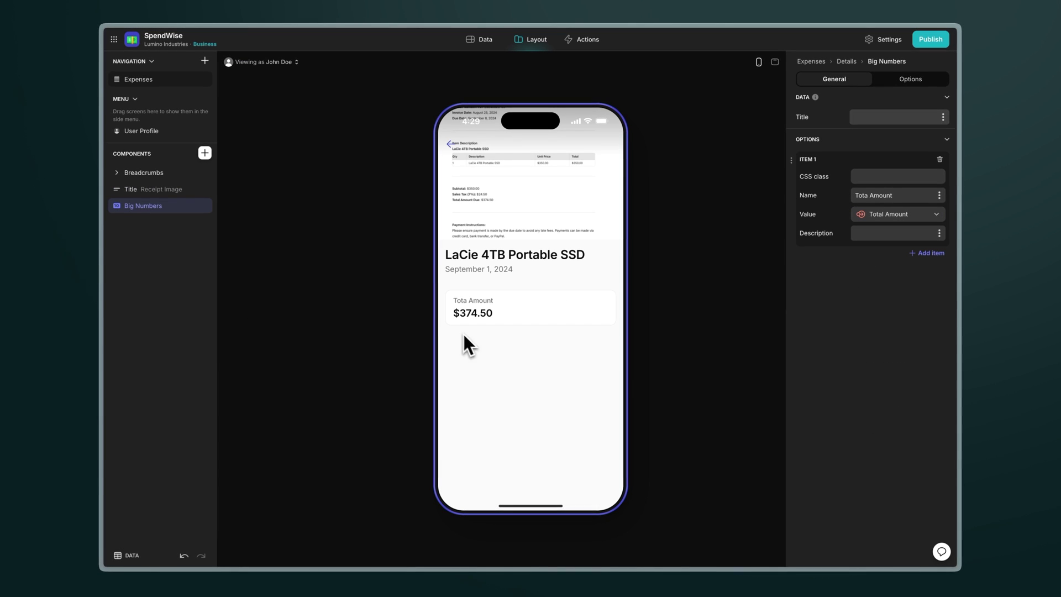
# Step: Insert a List collection for the expense's User and check another expense's details in preview
pyautogui.click(204, 153)
pyautogui.click(273, 229)
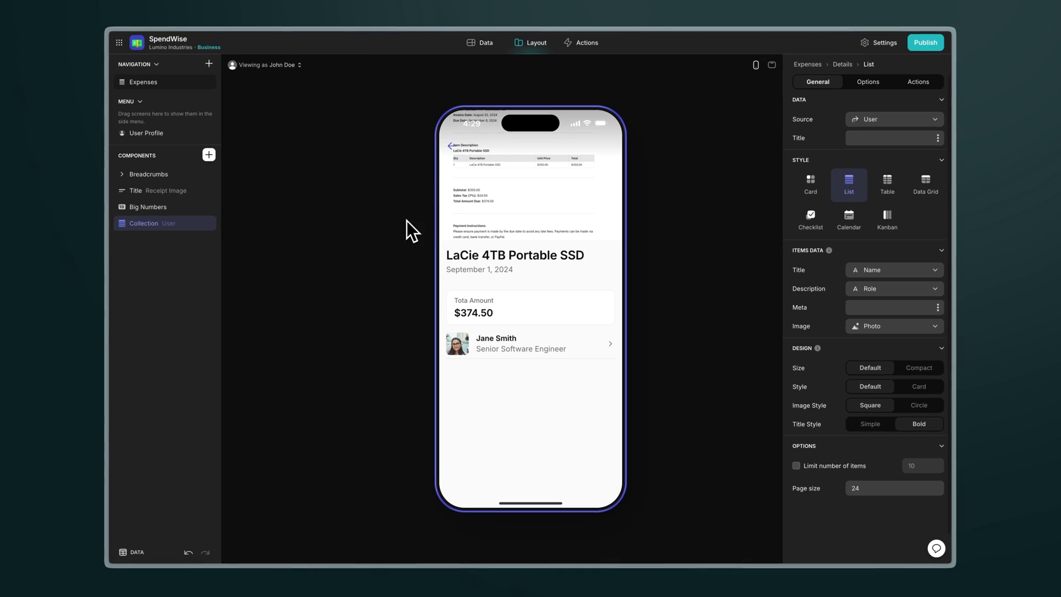
pyautogui.click(459, 153)
pyautogui.click(505, 235)
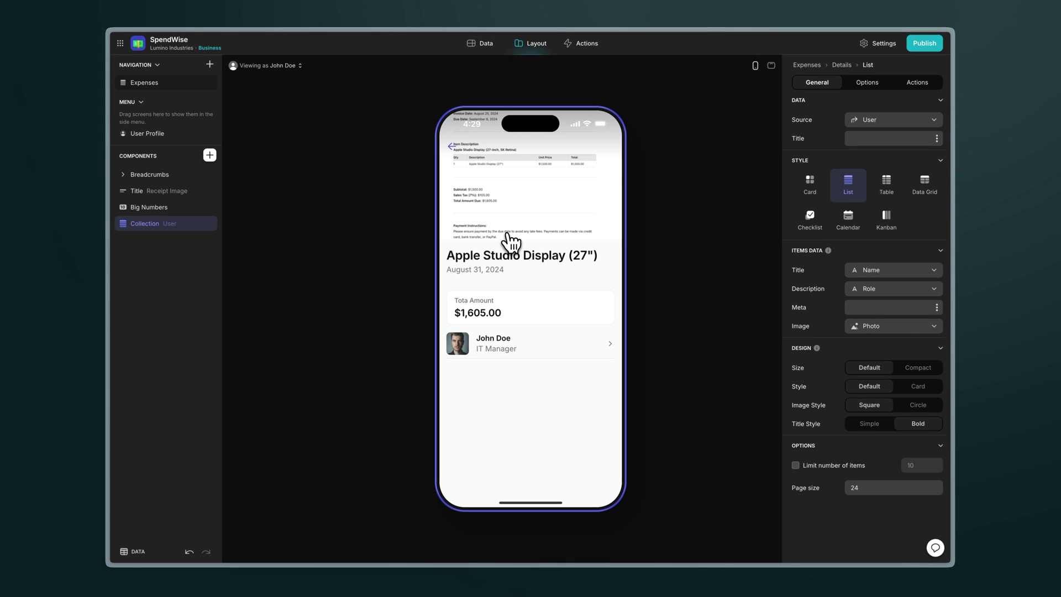